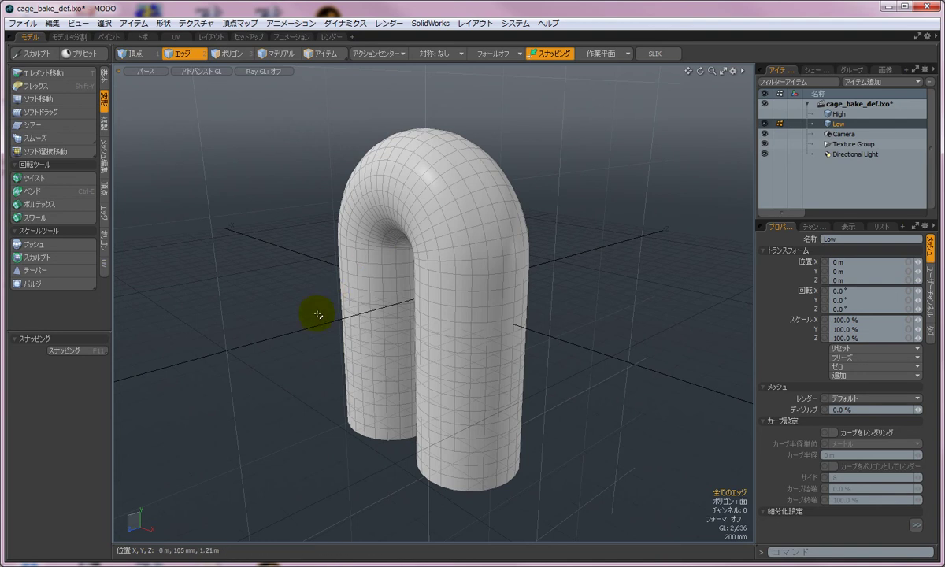
# Compare the High and Low meshes by toggling High's visibility, ending with Low selected and High hidden.
pyautogui.click(820, 114)
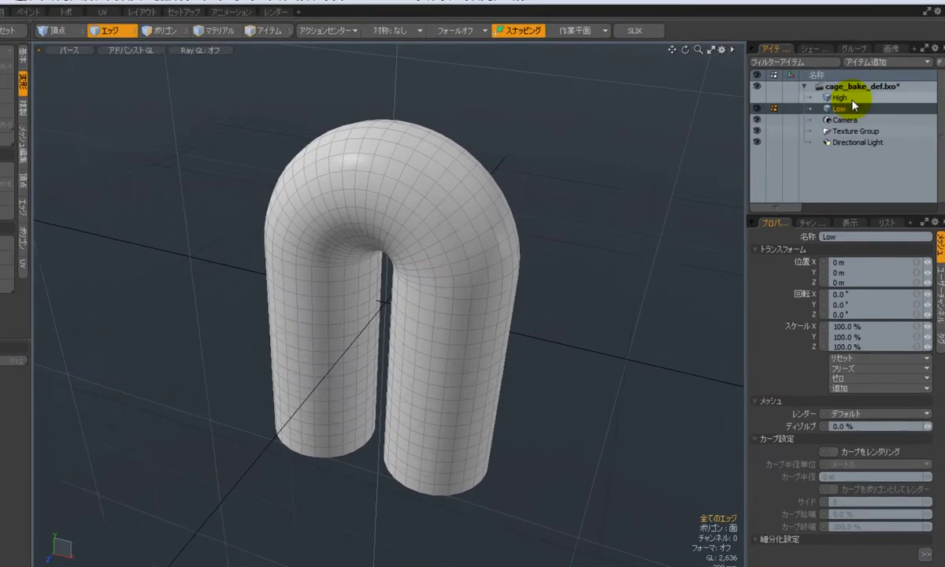
pyautogui.click(765, 115)
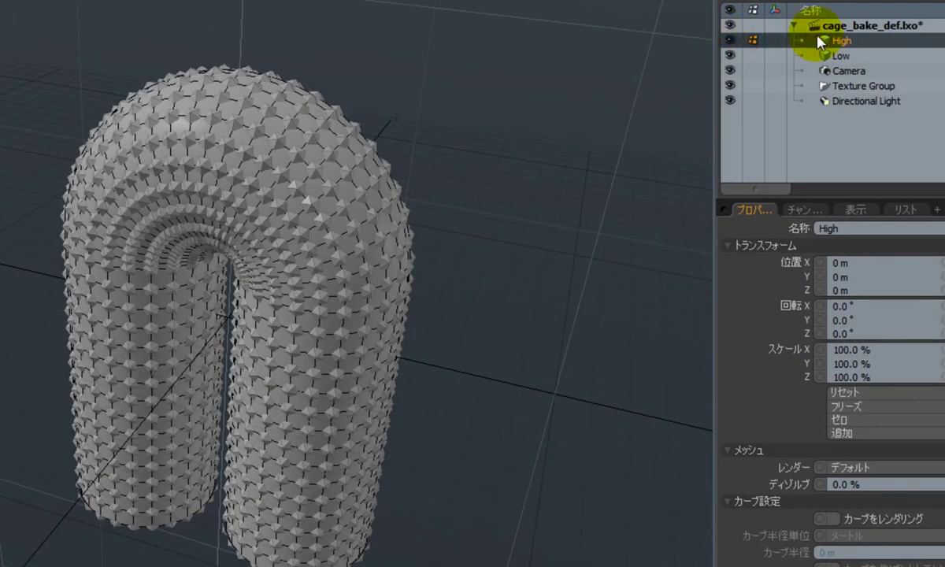
pyautogui.click(819, 55)
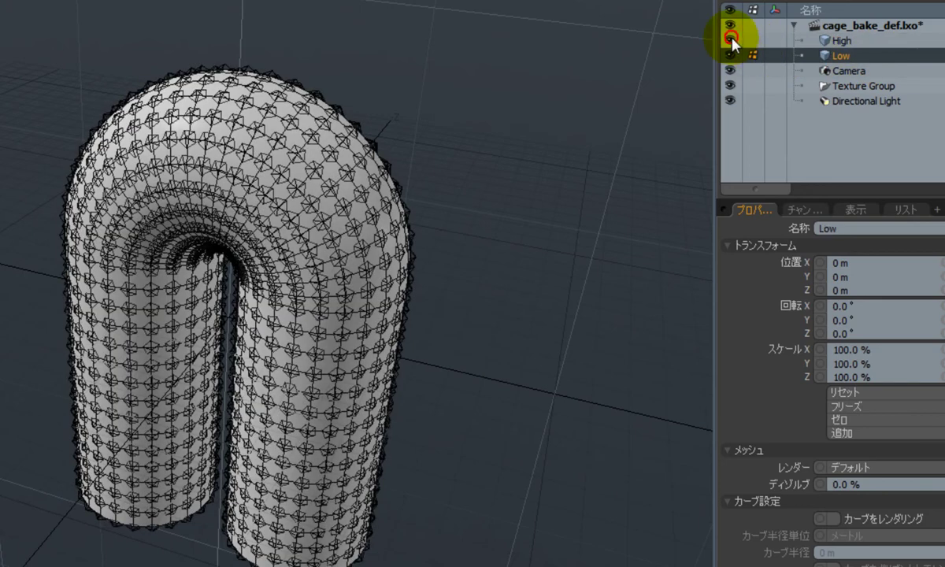
pyautogui.click(731, 40)
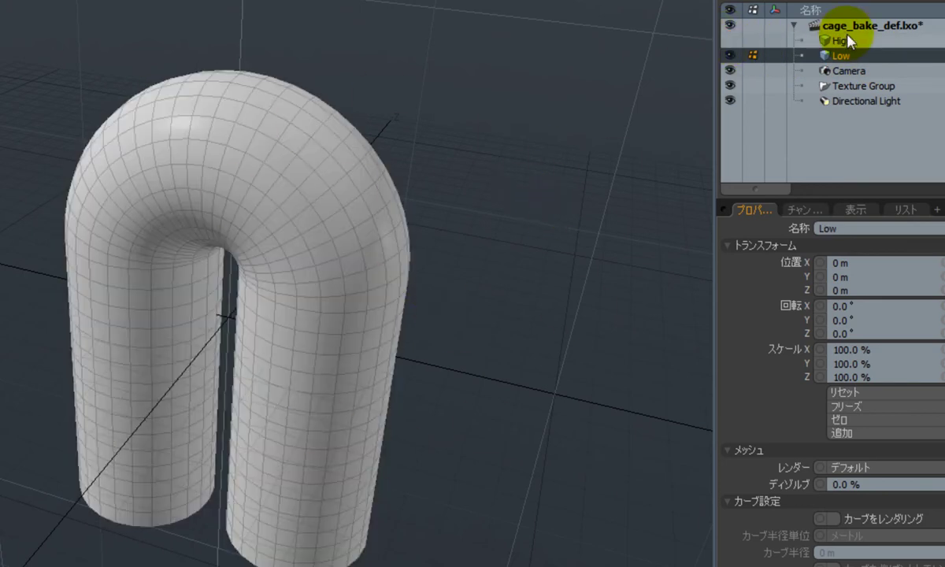
pyautogui.click(734, 41)
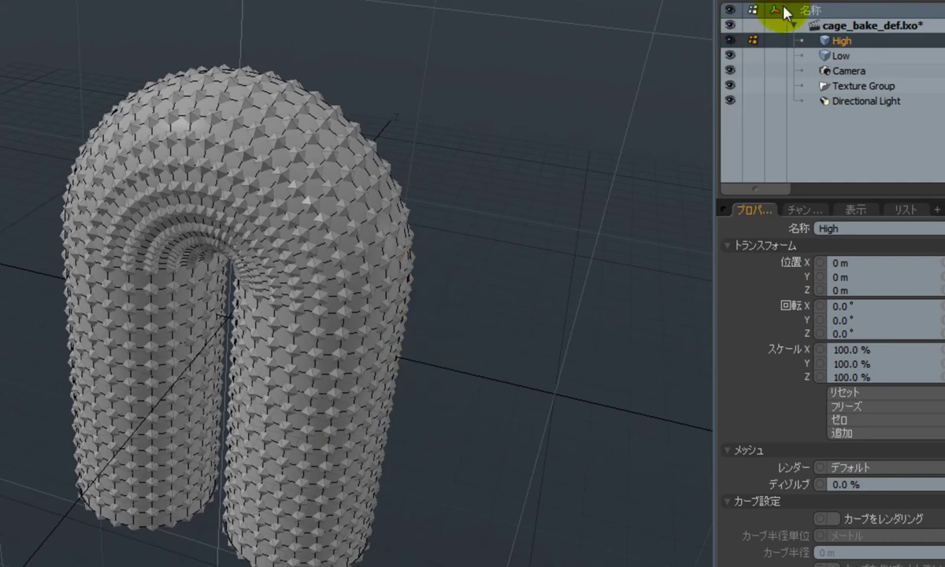
pyautogui.click(865, 57)
pyautogui.click(730, 40)
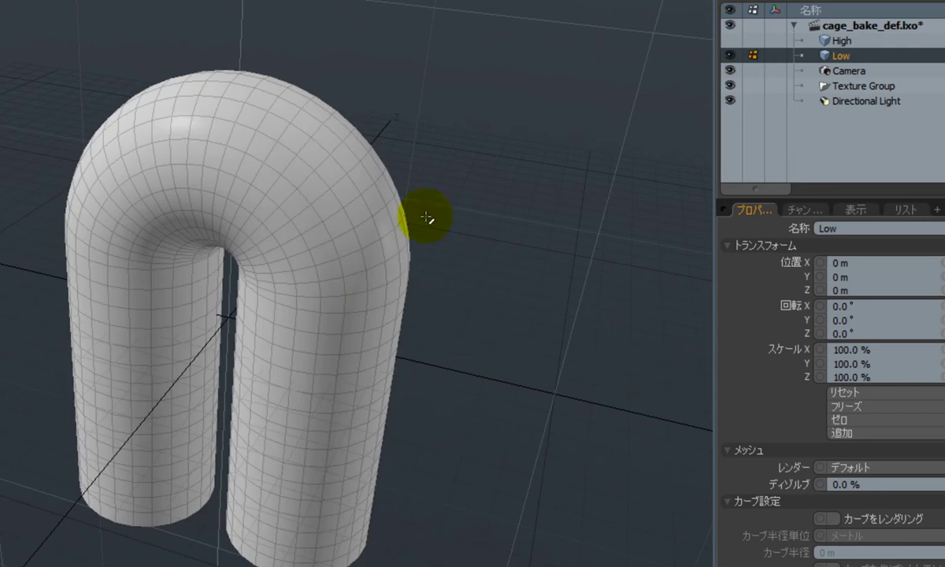
# In the UV workspace, select the lengthwise edge loop running over the outer middle of the Low tube's bend.
pyautogui.keyDown('alt'); pyautogui.moveTo(327, 395); pyautogui.dragTo(405, 211); pyautogui.keyUp('alt')
pyautogui.keyDown('alt'); pyautogui.moveTo(462, 318); pyautogui.dragTo(428, 312); pyautogui.keyUp('alt')
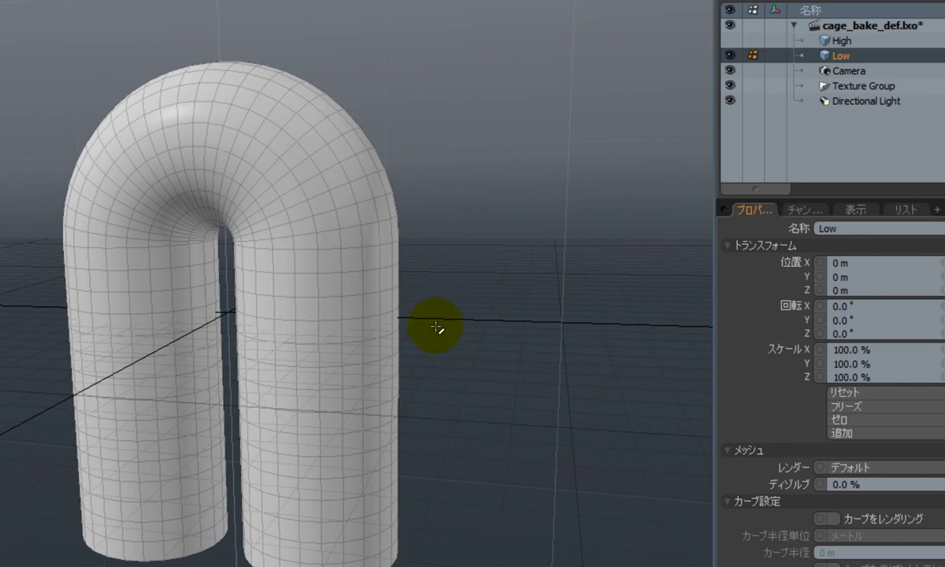
pyautogui.keyDown('alt'); pyautogui.moveTo(468, 366); pyautogui.dragTo(433, 344); pyautogui.keyUp('alt')
pyautogui.keyDown('alt'); pyautogui.moveTo(174, 258); pyautogui.dragTo(265, 238); pyautogui.keyUp('alt')
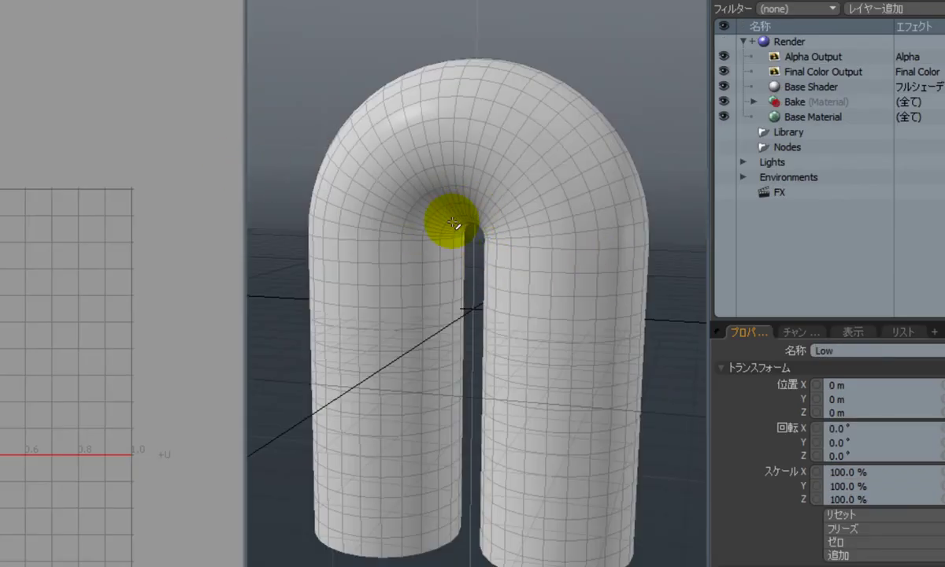
pyautogui.keyDown('alt'); pyautogui.moveTo(570, 272); pyautogui.dragTo(469, 374); pyautogui.keyUp('alt')
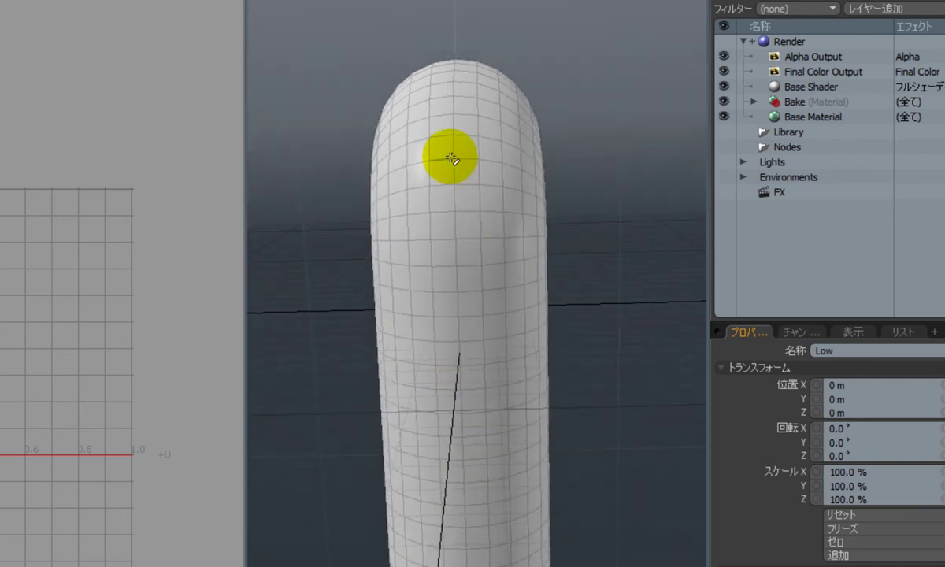
pyautogui.doubleClick(461, 406)
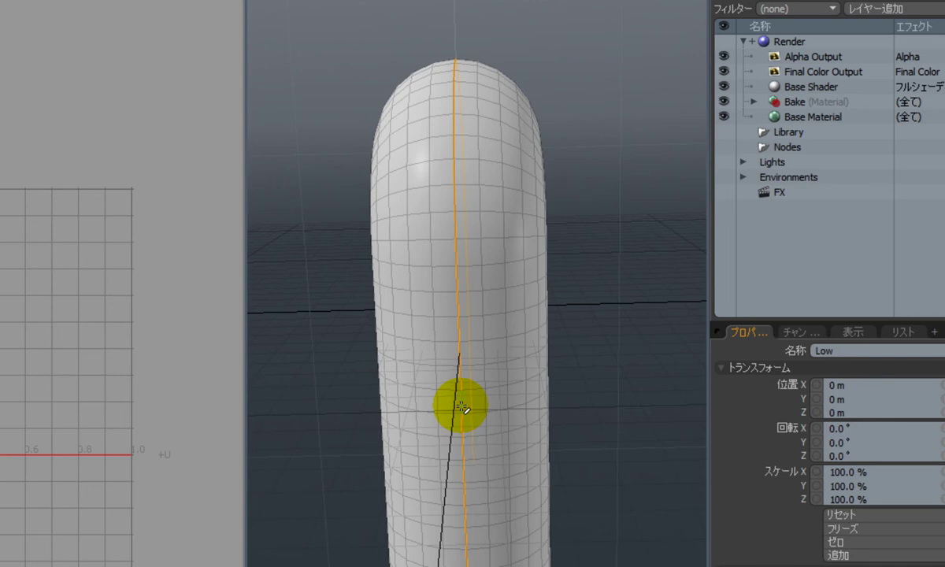
# Unwrap the Low tube along the selected edge loop with UV Peeler so it fills the 0–1 UV square, and clear the selection.
pyautogui.keyDown('alt'); pyautogui.moveTo(380, 542); pyautogui.dragTo(580, 273); pyautogui.keyUp('alt')
pyautogui.keyDown('alt'); pyautogui.moveTo(392, 432); pyautogui.dragTo(422, 216); pyautogui.keyUp('alt')
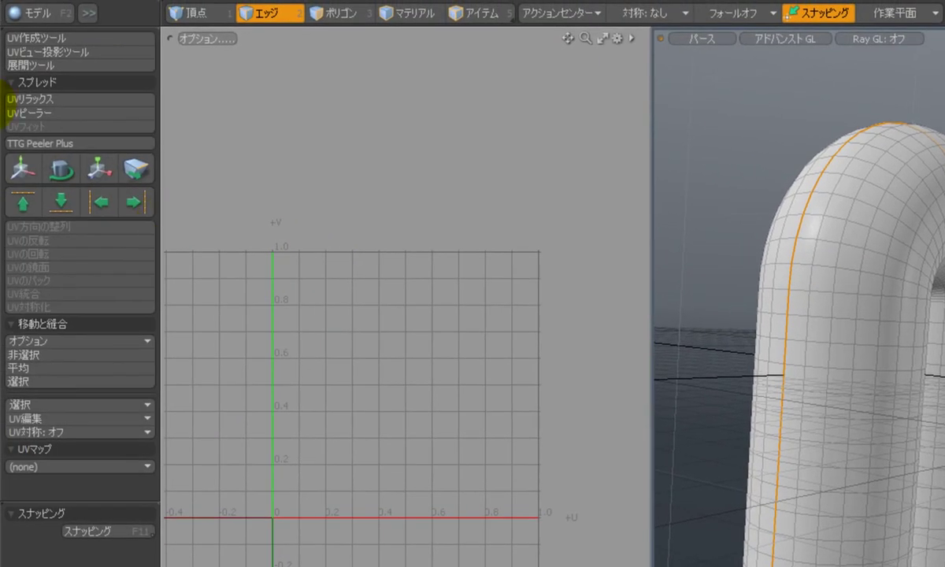
pyautogui.click(86, 112)
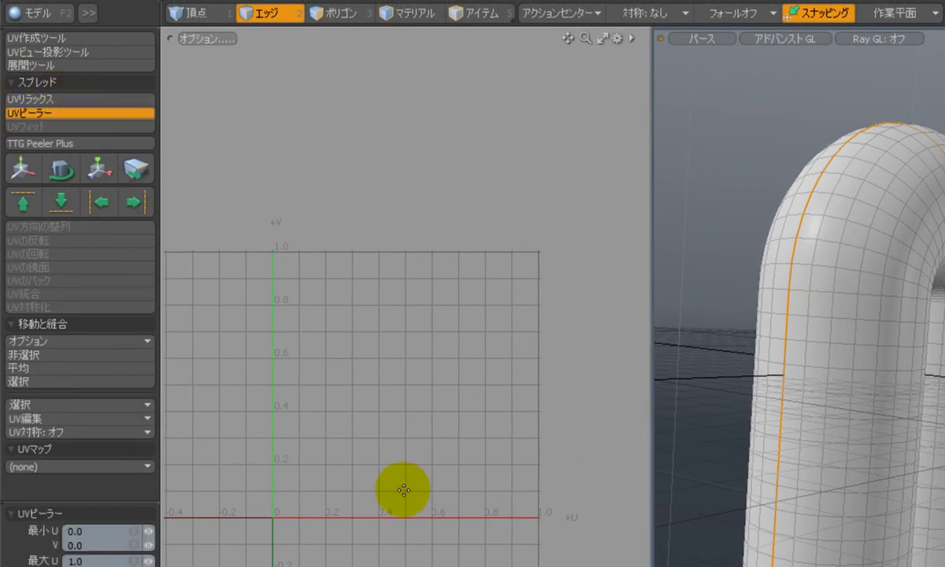
pyautogui.click(386, 385)
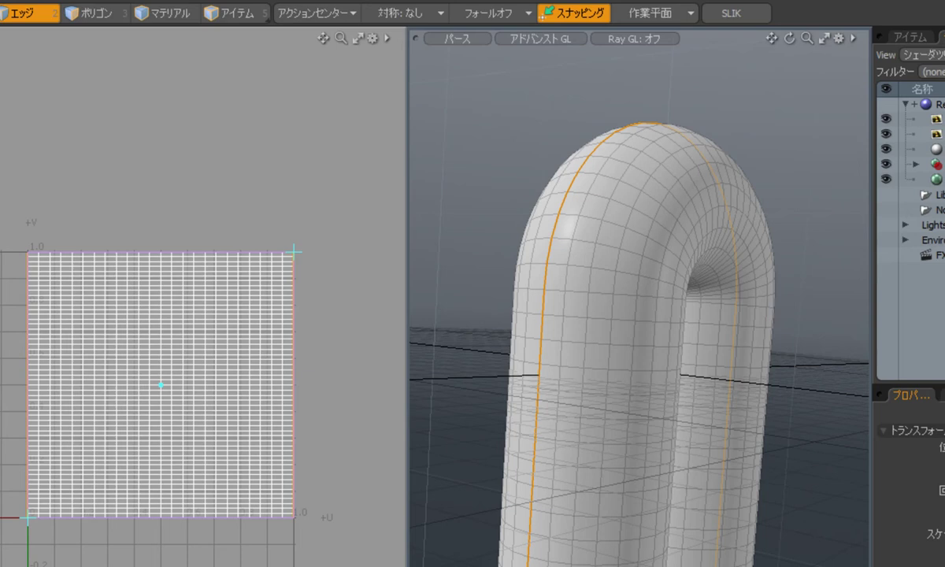
pyautogui.click(38, 152)
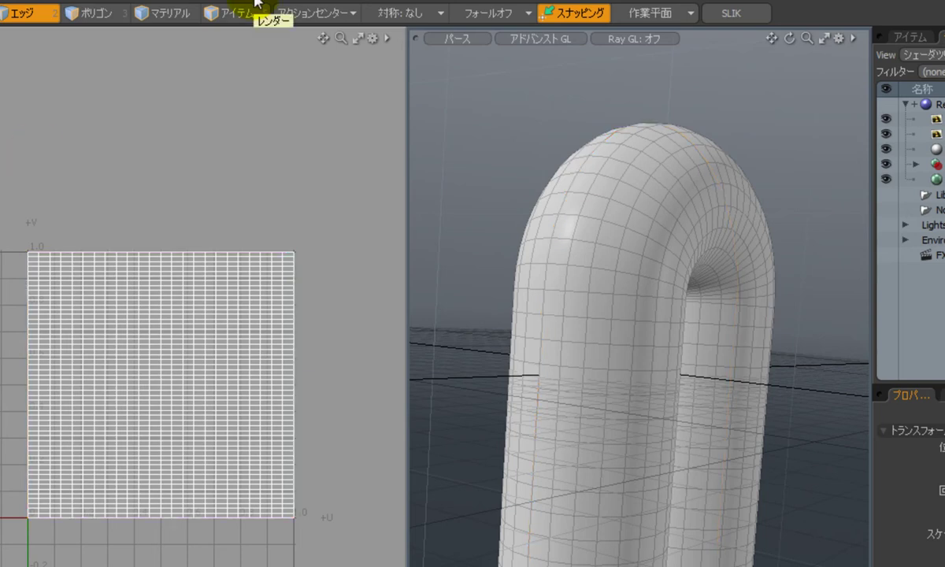
# In the Render workspace, add a new Targa image named bake2 above the Bake group's material, choosing its resolution.
pyautogui.click(246, 0)
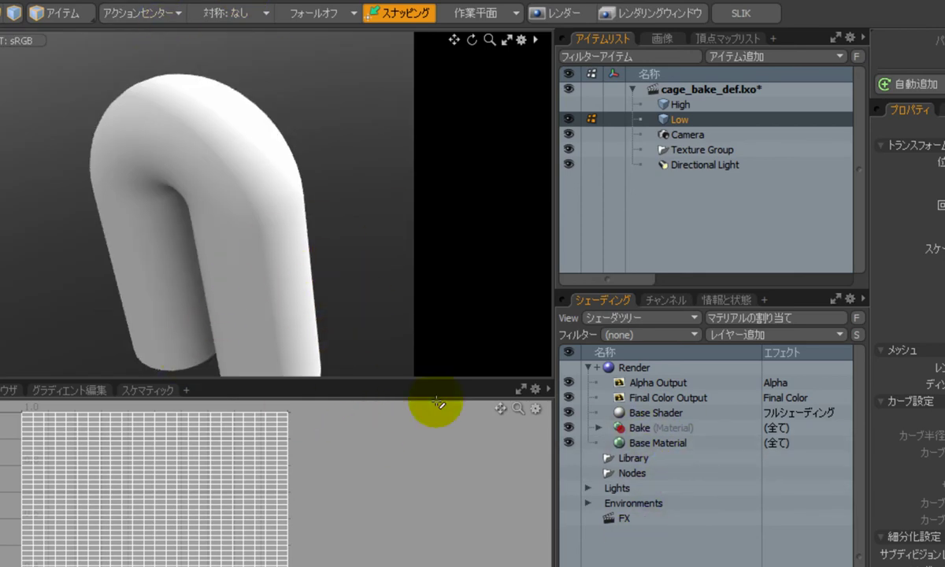
pyautogui.click(188, 287)
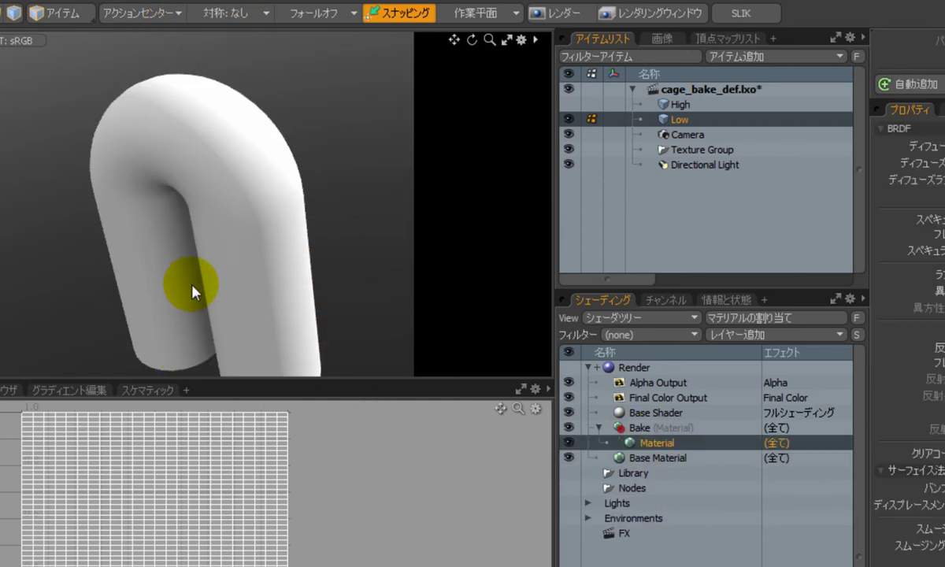
pyautogui.click(733, 336)
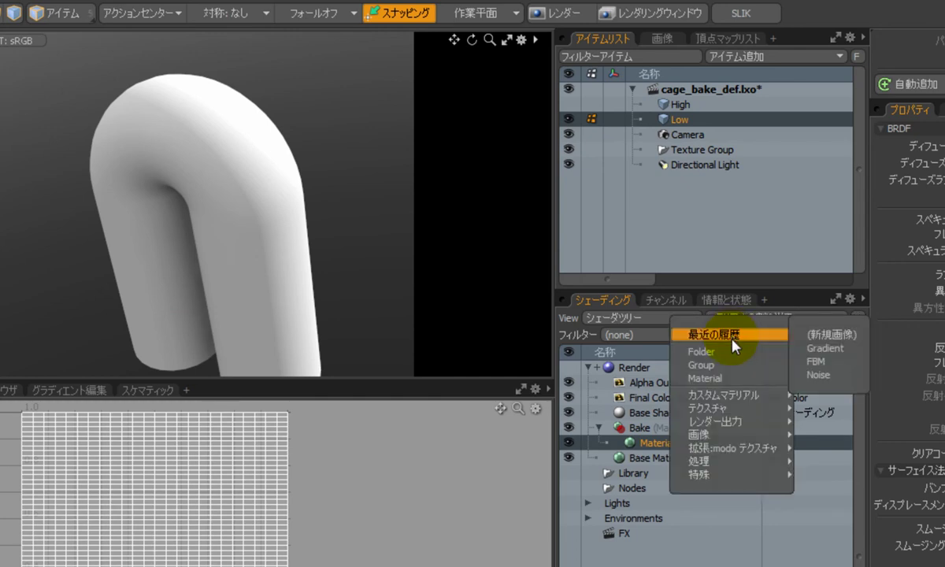
pyautogui.moveTo(709, 427)
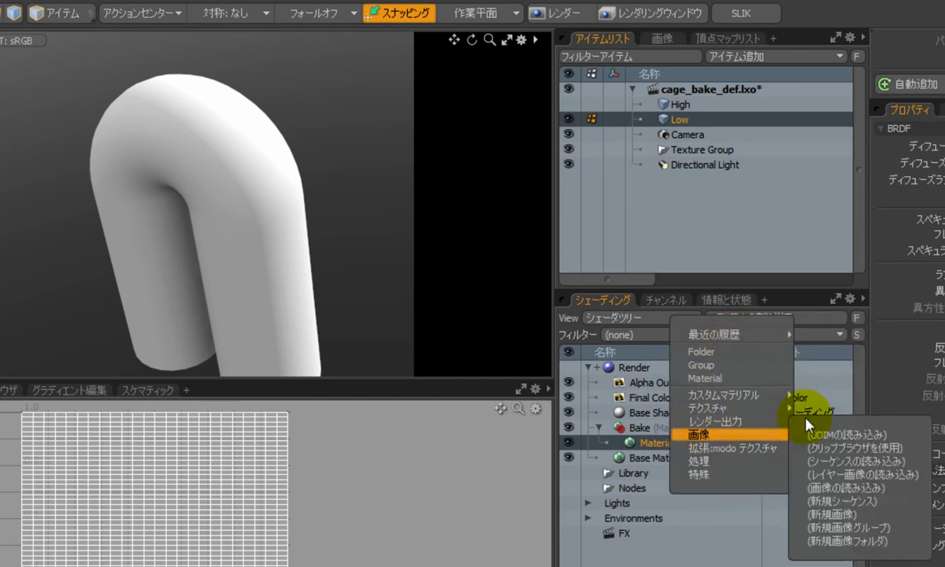
pyautogui.click(862, 516)
pyautogui.moveTo(31, 28); pyautogui.dragTo(257, 67)
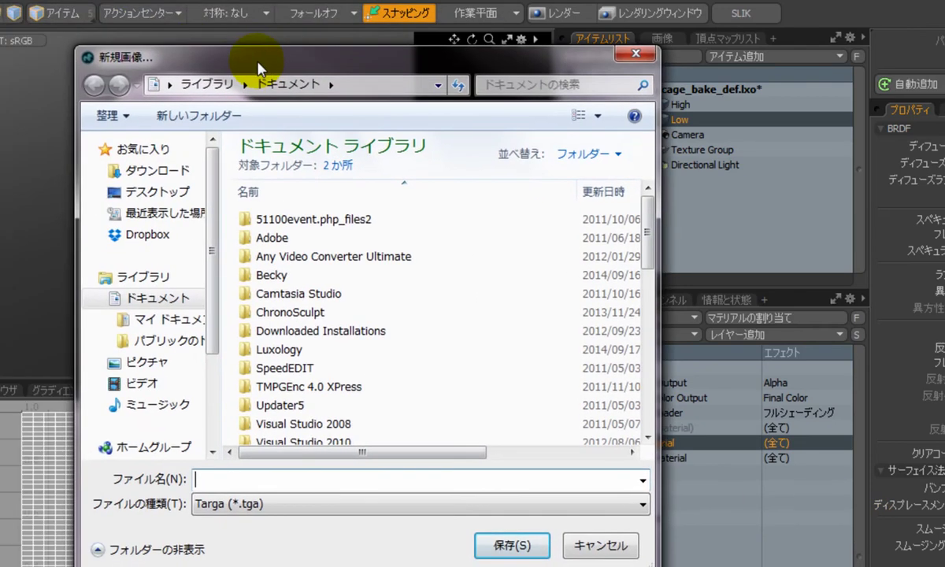
pyautogui.write('bake')
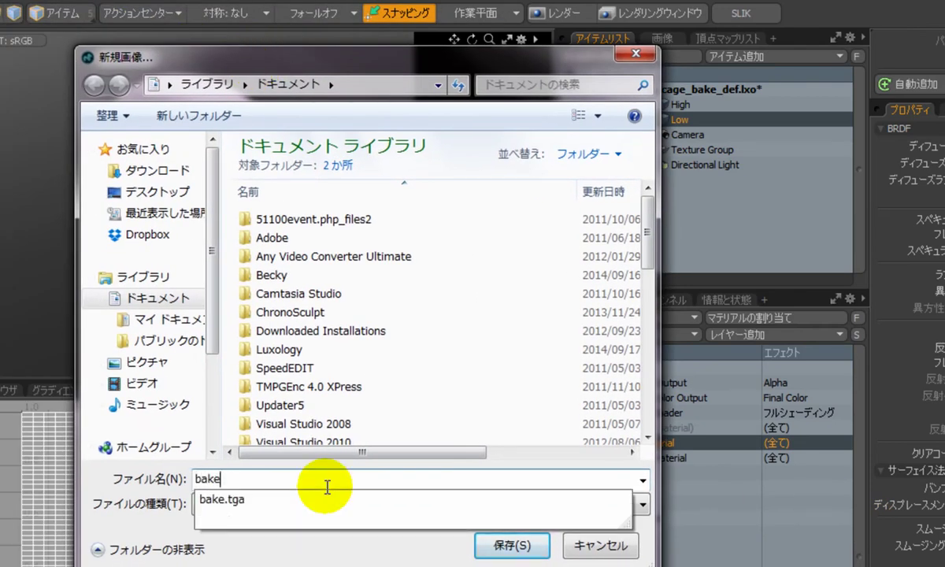
pyautogui.write('2')
pyautogui.press('Return')
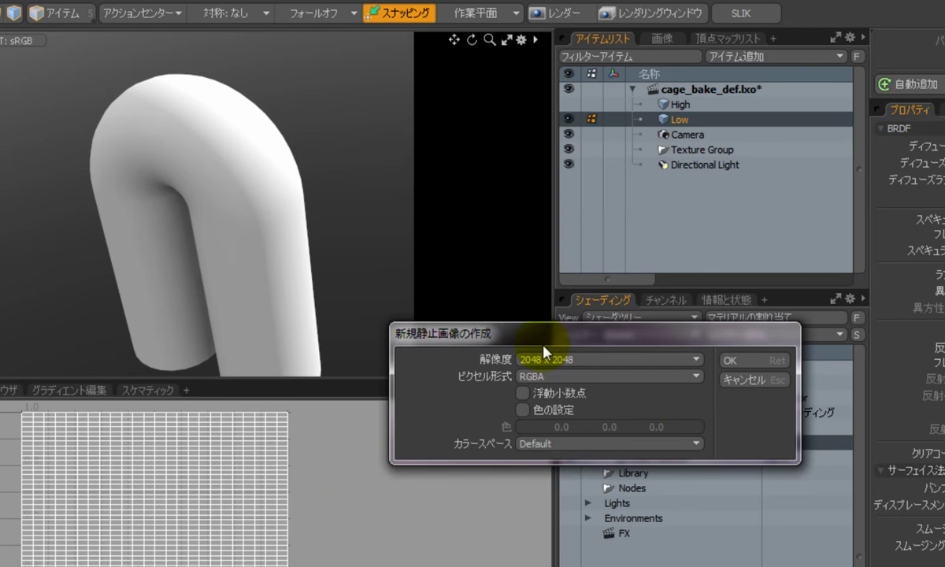
pyautogui.click(563, 359)
pyautogui.click(571, 346)
pyautogui.click(753, 367)
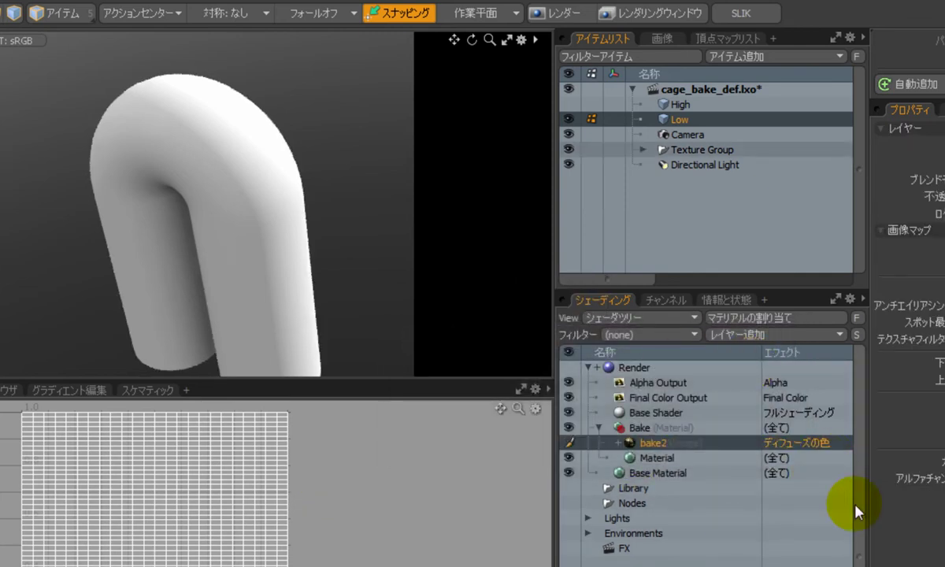
# Set the bake2 image layer's effect to the surface shading option Normal (法線).
pyautogui.click(793, 450)
pyautogui.moveTo(792, 462)
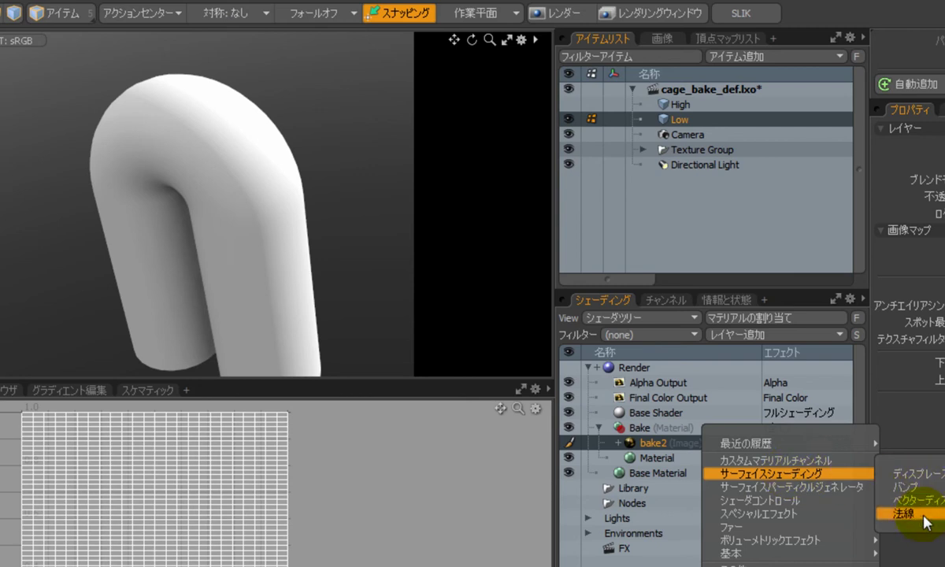
pyautogui.click(923, 518)
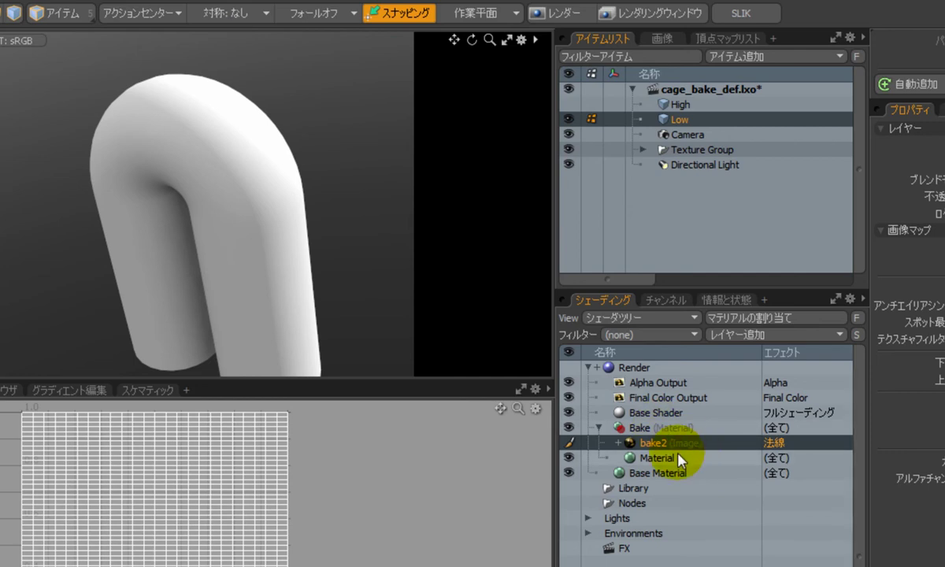
# Show the High mesh and bake from object to texture into bake2, with no cage and a distance of 1 m.
pyautogui.click(696, 105)
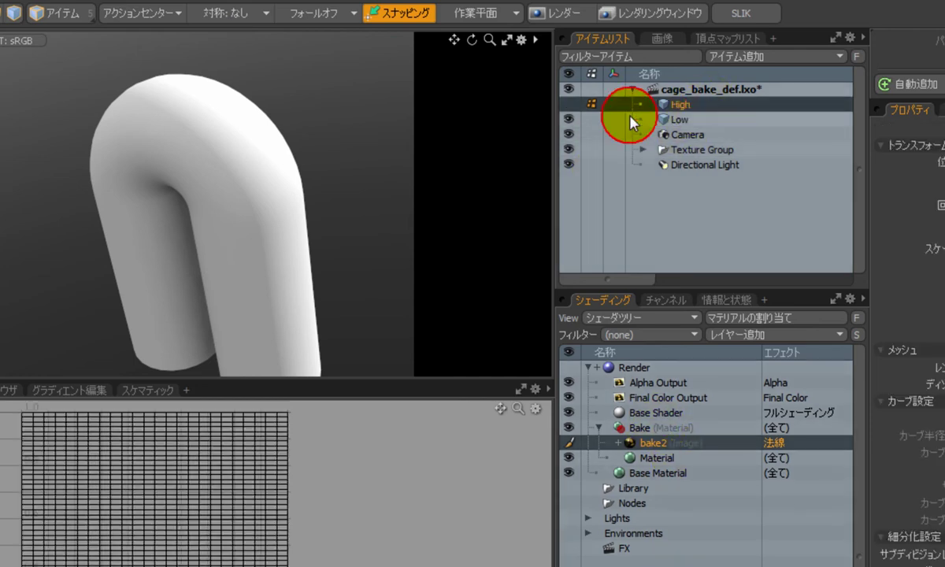
pyautogui.click(568, 104)
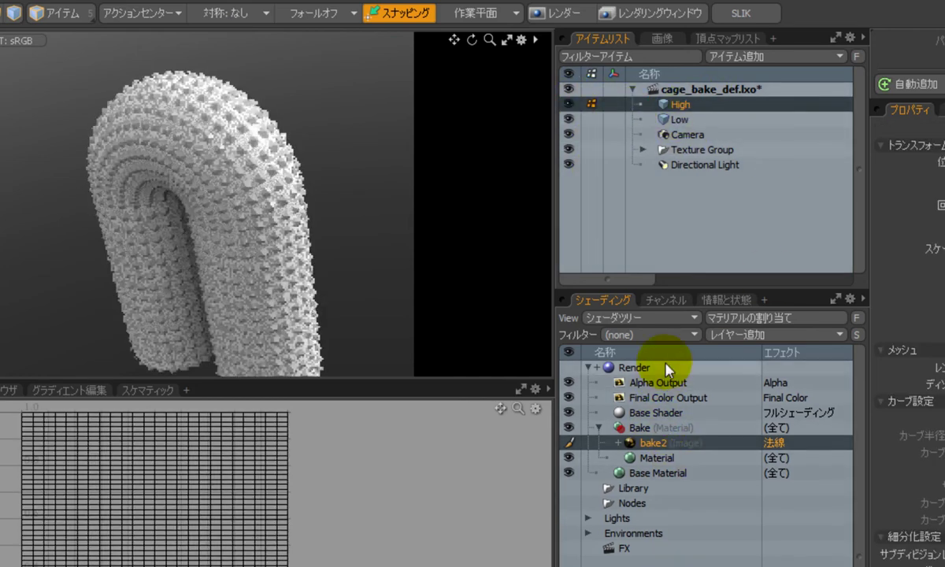
pyautogui.rightClick(662, 445)
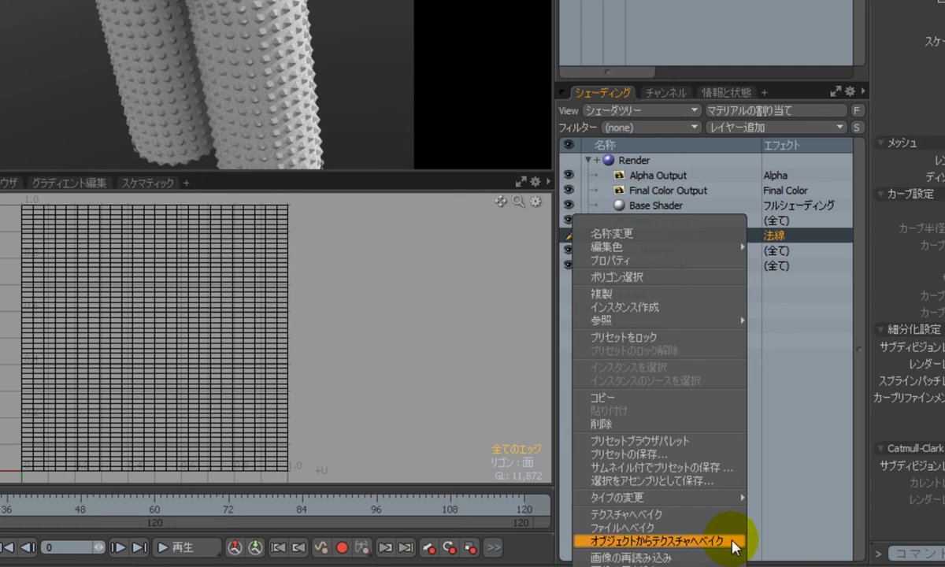
pyautogui.click(736, 544)
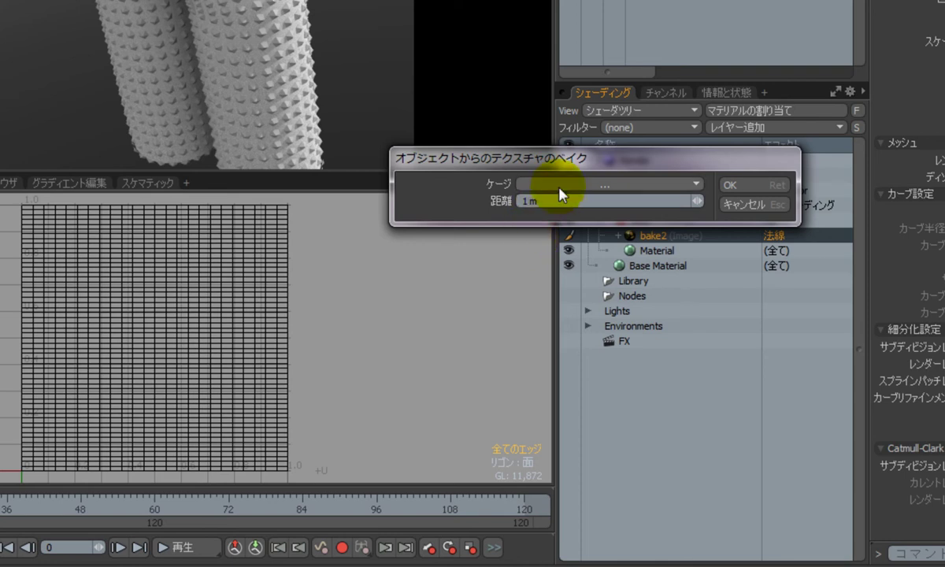
pyautogui.click(767, 189)
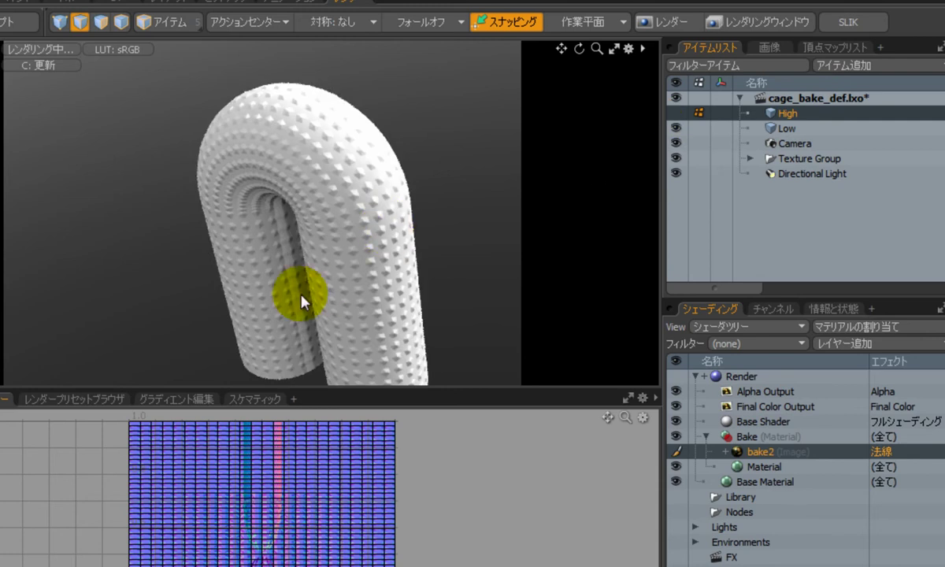
# Examine the baked normal map on the Low tube in the render preview from several angles, especially inside the bend.
pyautogui.keyDown('alt'); pyautogui.moveTo(249, 274); pyautogui.dragTo(389, 225); pyautogui.keyUp('alt')
pyautogui.keyDown('alt'); pyautogui.moveTo(194, 251); pyautogui.dragTo(167, 276); pyautogui.keyUp('alt')
pyautogui.press('x')
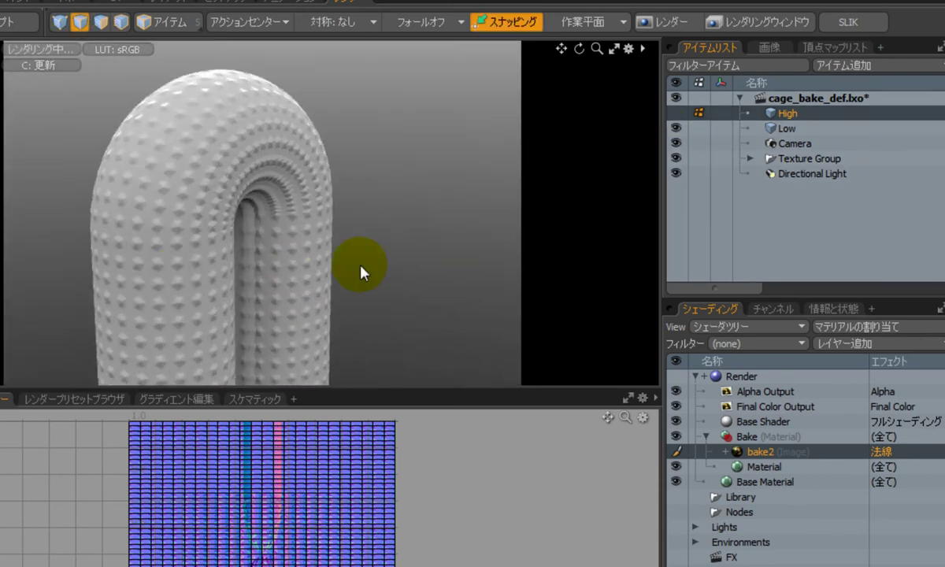
pyautogui.press('x')
pyautogui.keyDown('alt'); pyautogui.moveTo(375, 295); pyautogui.dragTo(251, 354); pyautogui.keyUp('alt')
pyautogui.press('x')
pyautogui.press('2')
pyautogui.press('x')
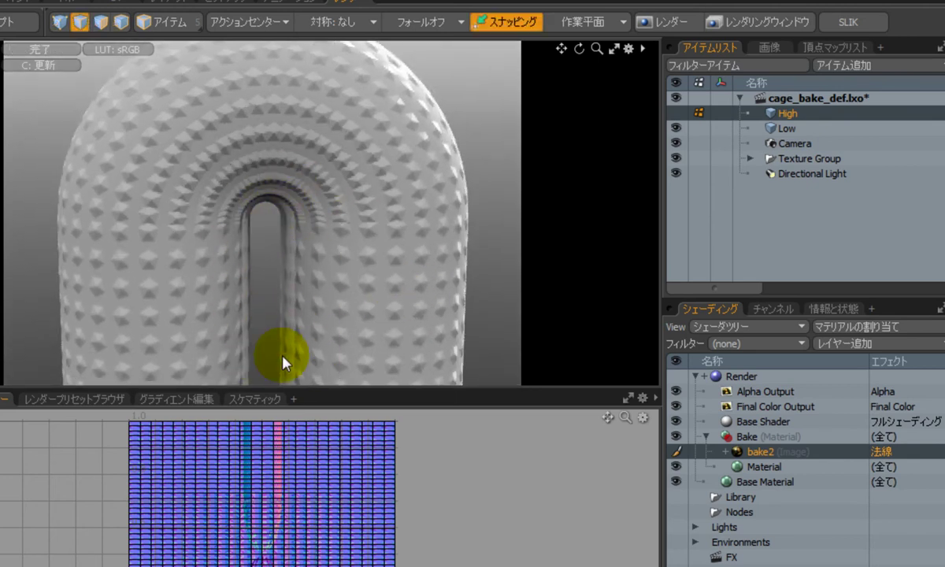
pyautogui.keyDown('alt'); pyautogui.moveTo(350, 253); pyautogui.dragTo(308, 307); pyautogui.keyUp('alt')
pyautogui.press('2')
pyautogui.press('x')
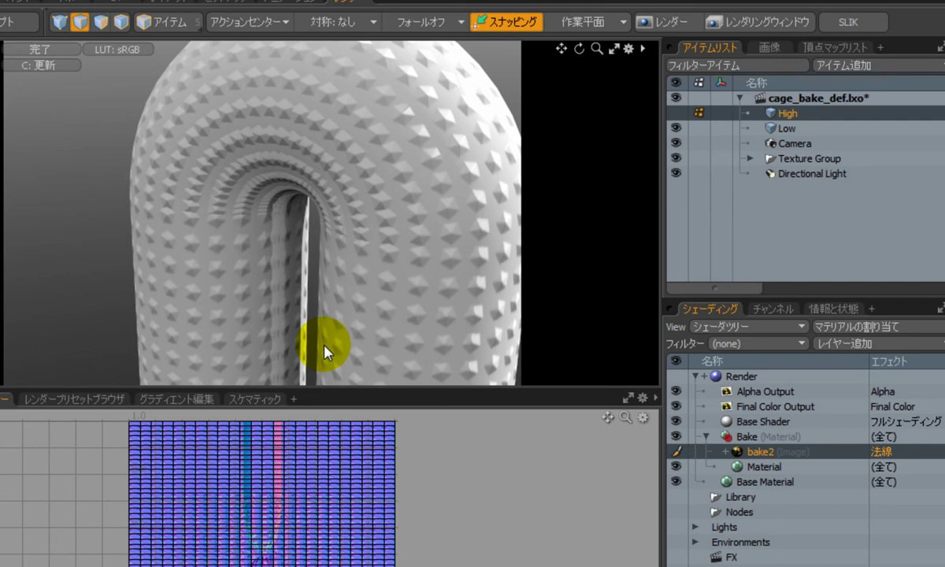
# Review the cage and distance options for baking bake2 from object to texture, leaving without baking.
pyautogui.rightClick(770, 452)
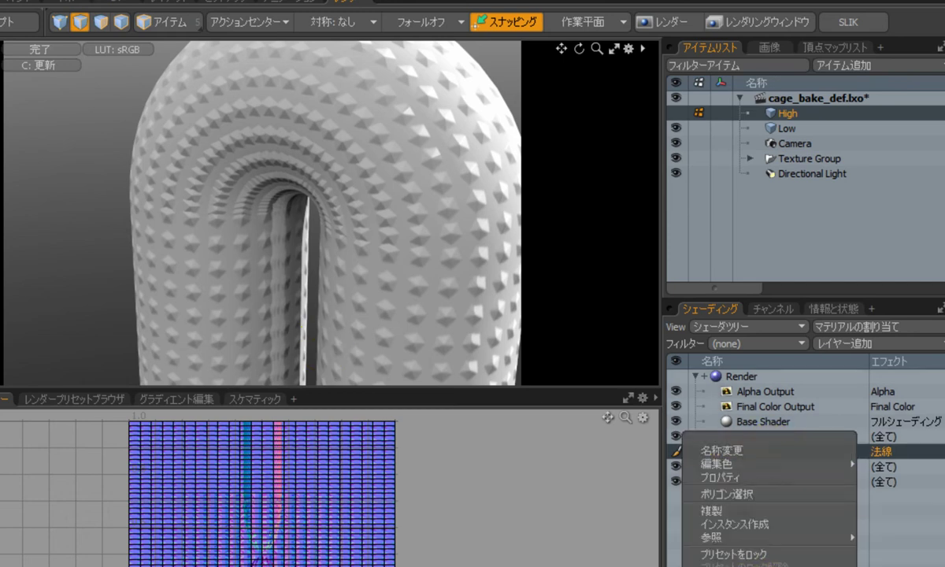
pyautogui.click(756, 564)
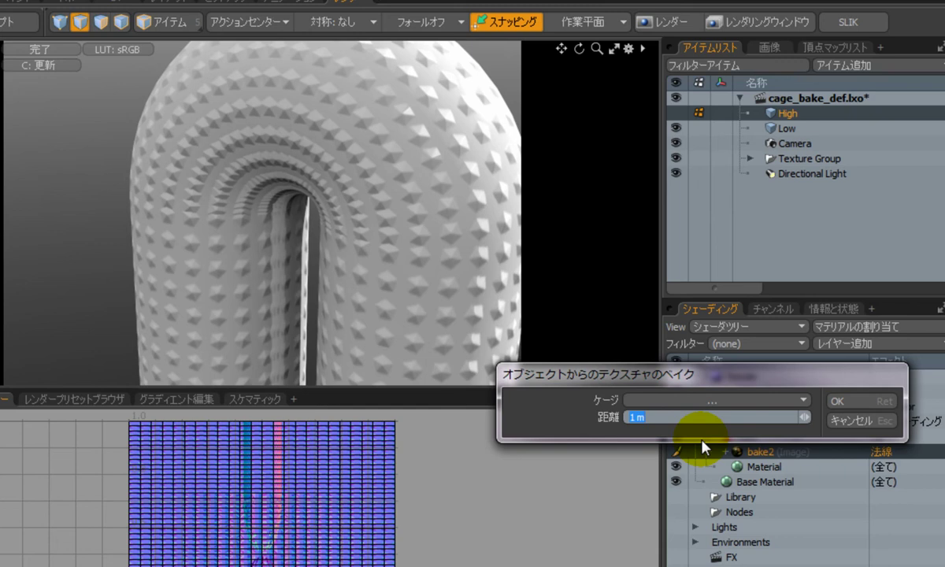
pyautogui.click(872, 423)
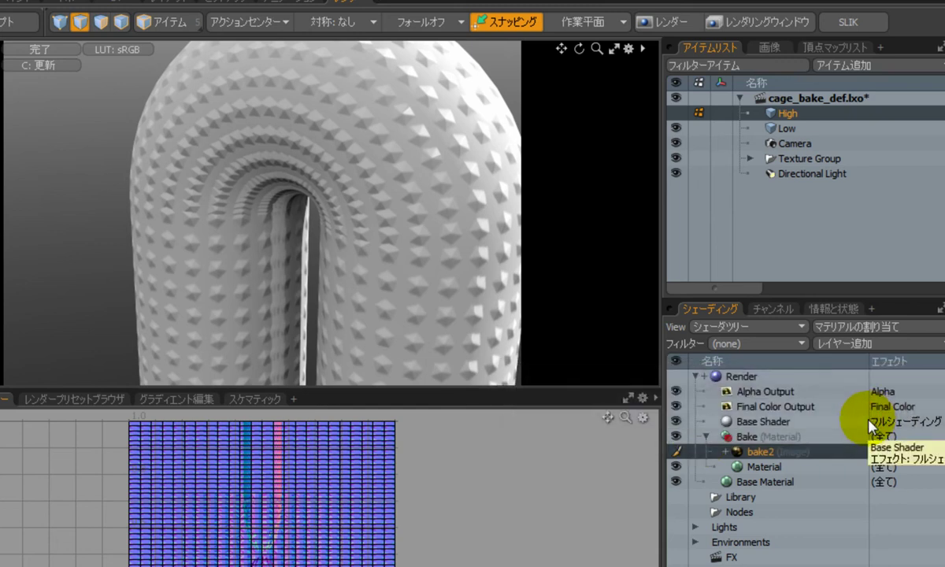
# Create a relative morph map (相対モーフ) named Morph on the Low mesh.
pyautogui.click(816, 130)
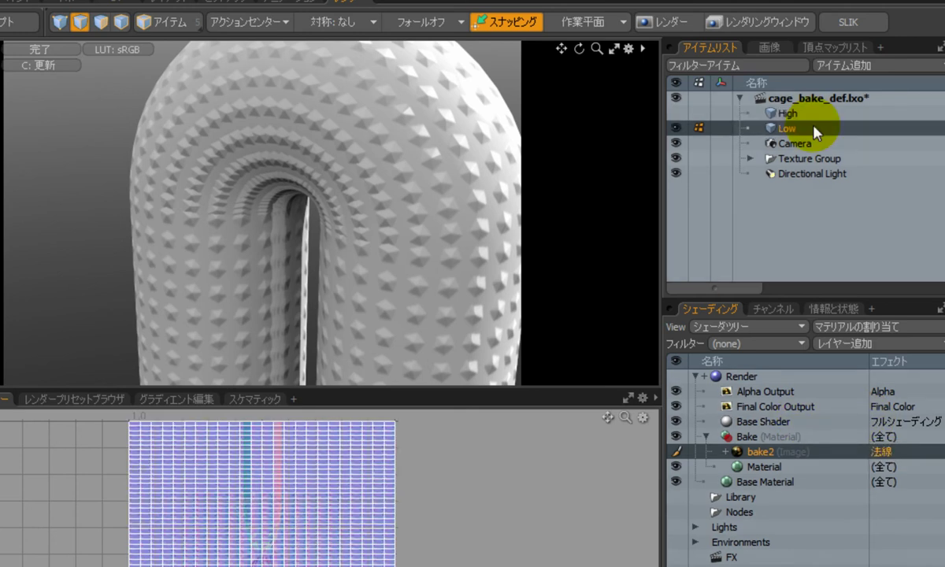
pyautogui.click(439, 260)
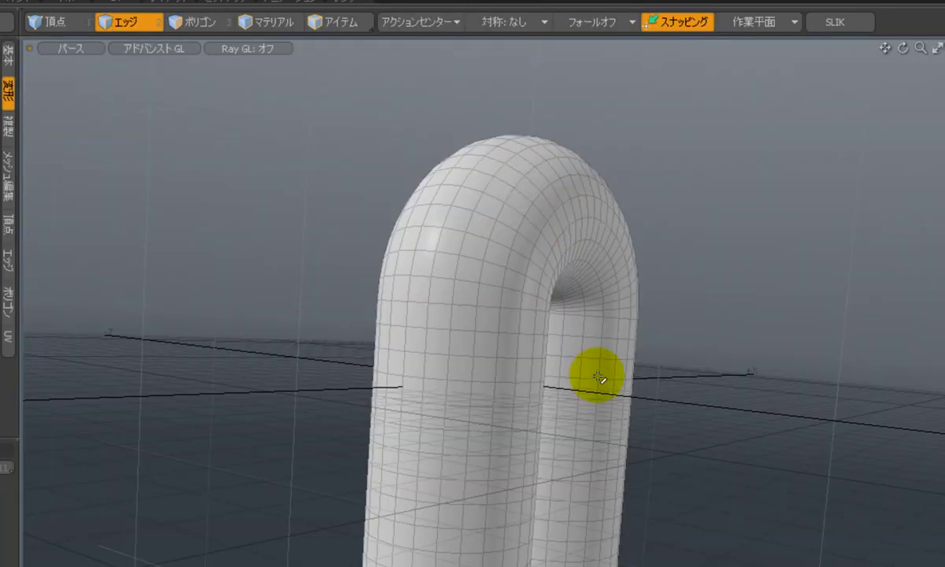
pyautogui.keyDown('alt'); pyautogui.moveTo(681, 422); pyautogui.dragTo(481, 405); pyautogui.keyUp('alt')
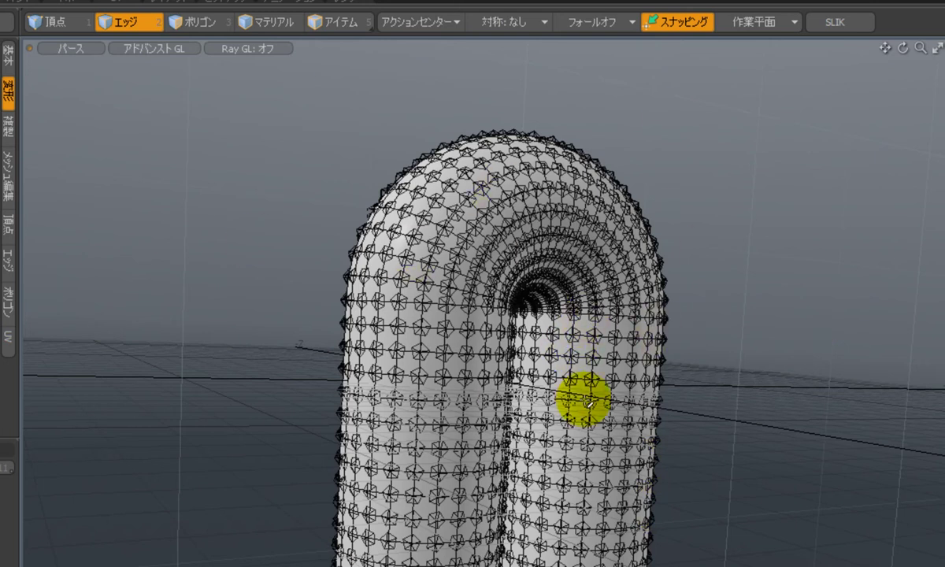
pyautogui.keyDown('alt'); pyautogui.moveTo(639, 481); pyautogui.dragTo(295, 333); pyautogui.keyUp('alt')
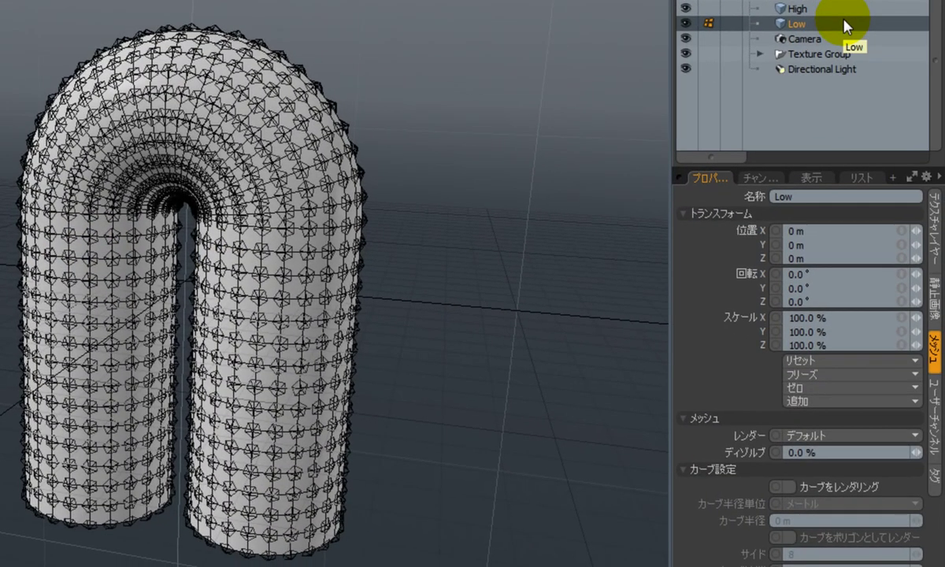
pyautogui.click(862, 178)
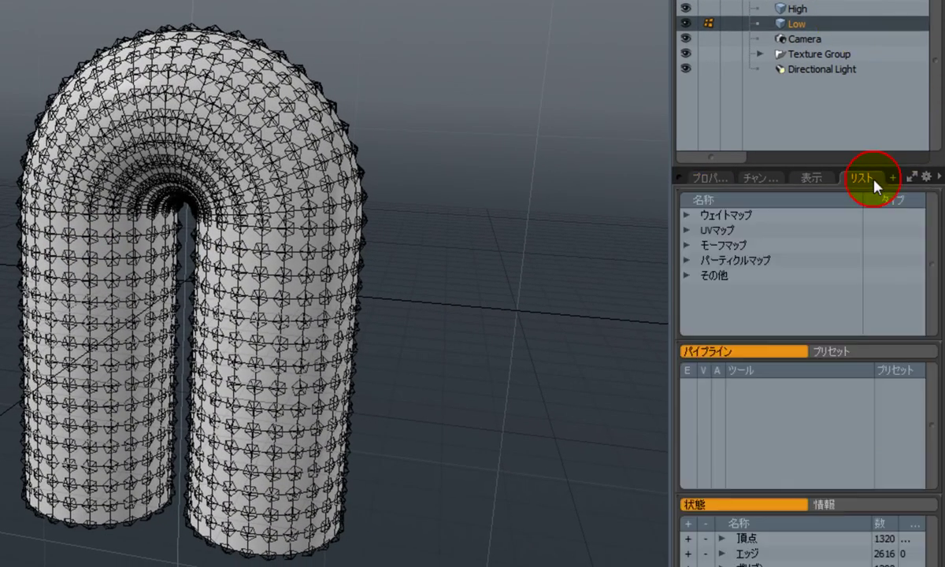
pyautogui.click(686, 245)
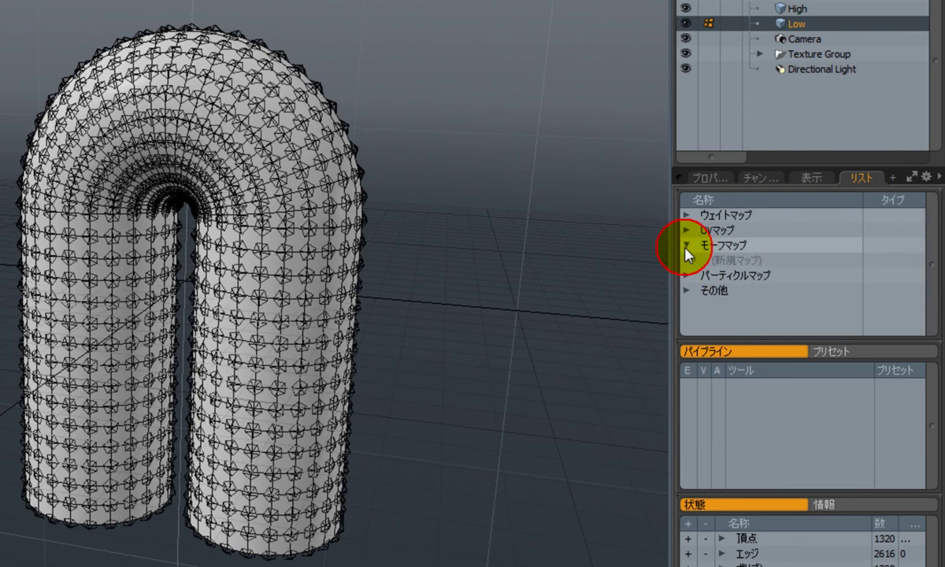
pyautogui.click(755, 262)
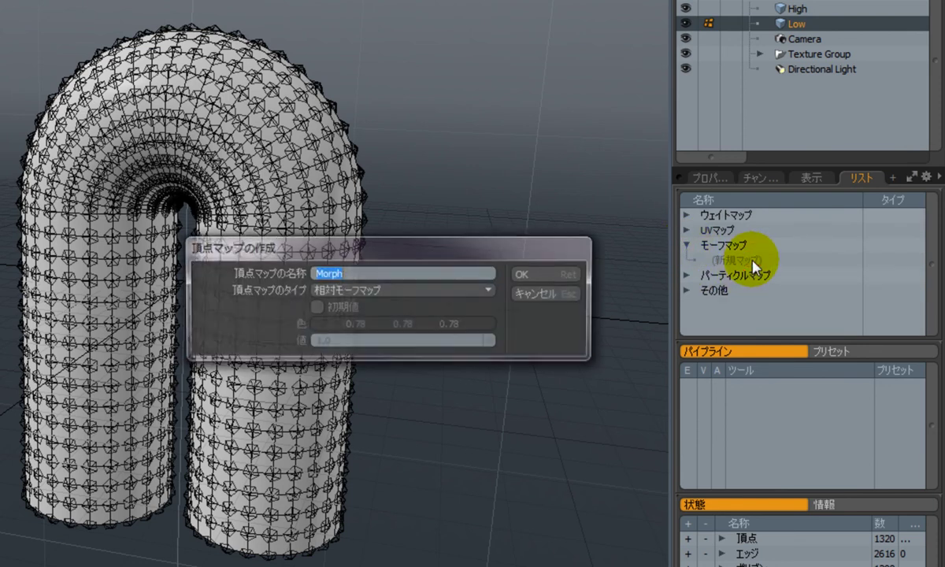
pyautogui.click(544, 275)
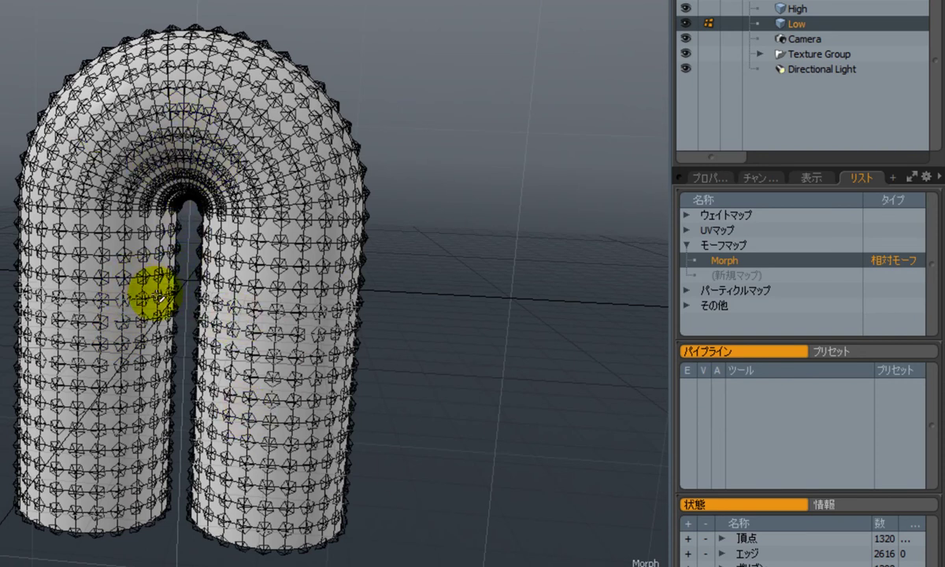
# Try to scale the whole Low mesh up uniformly in the Morph map until it covers the High mesh's spikes.
pyautogui.press('w')
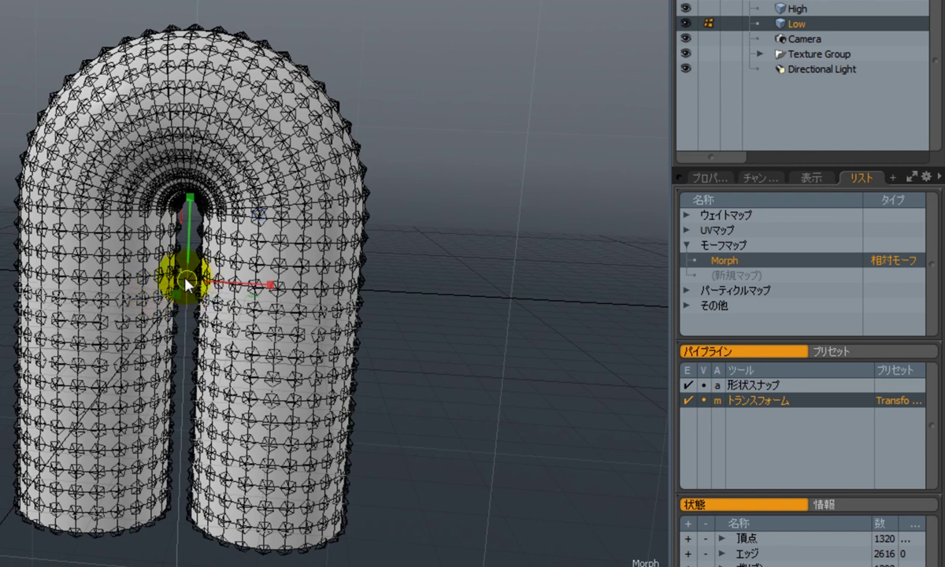
pyautogui.moveTo(186, 277)
pyautogui.mouseDown()
pyautogui.moveTo(193, 274)
pyautogui.moveTo(186, 278)
pyautogui.mouseUp()
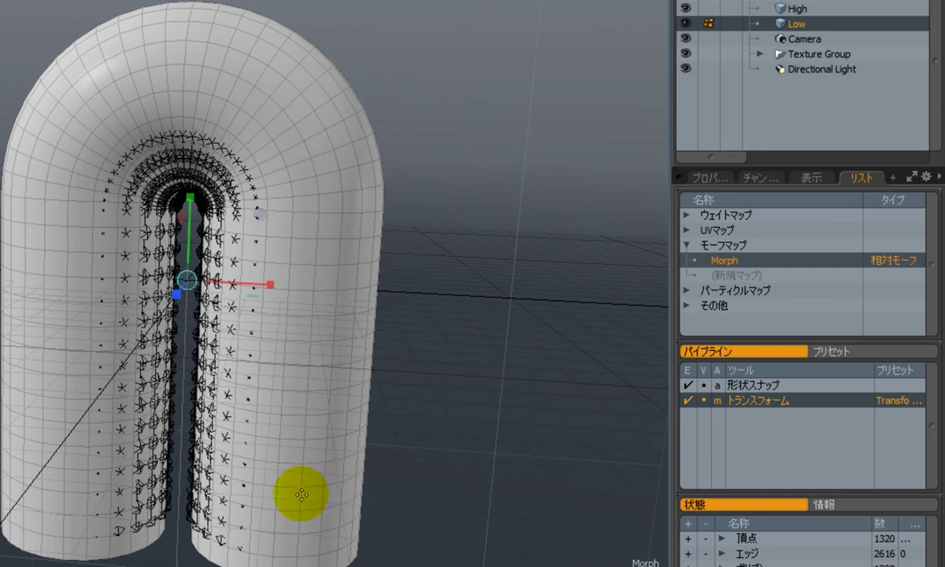
pyautogui.press('space')
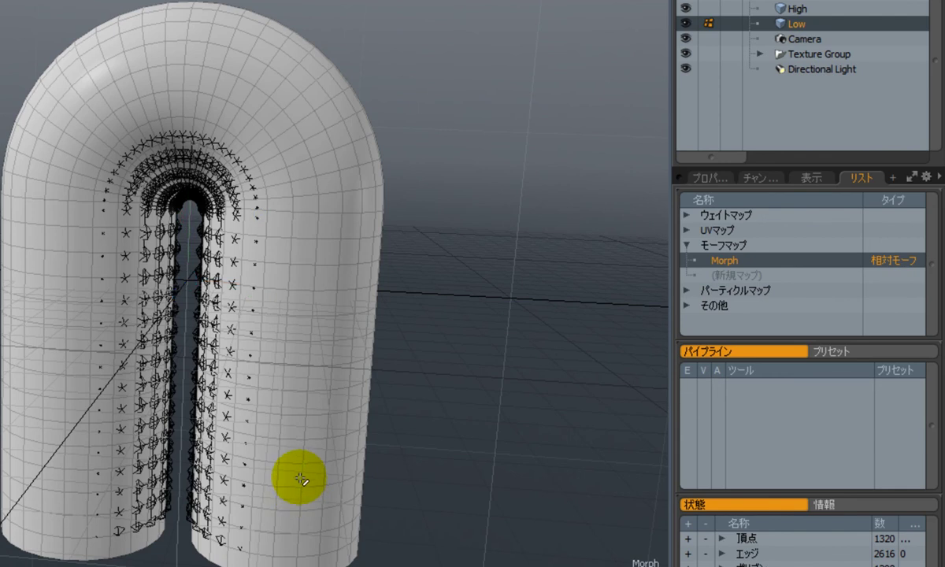
pyautogui.press('w')
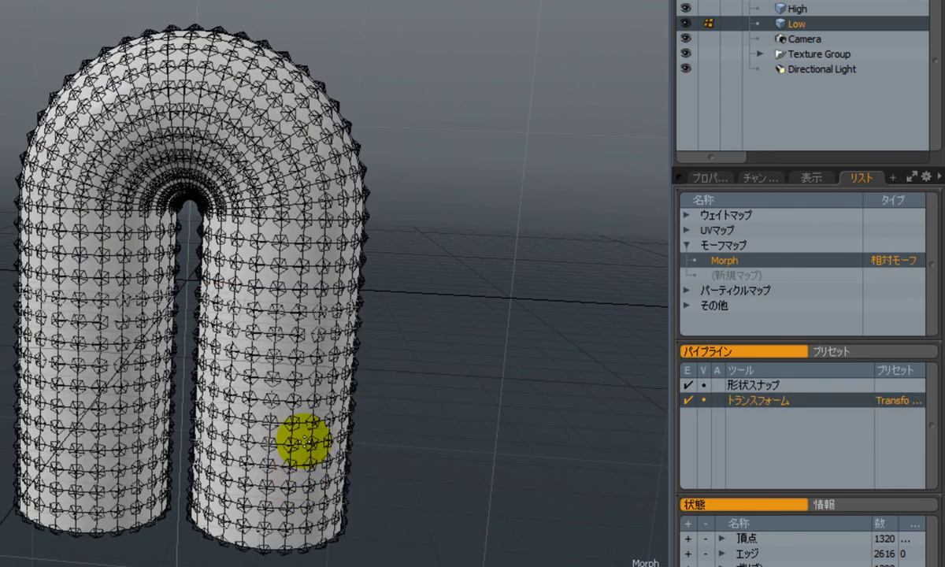
# Hide the High mesh and select all cross-section edge loops along the whole Low tube.
pyautogui.click(686, 10)
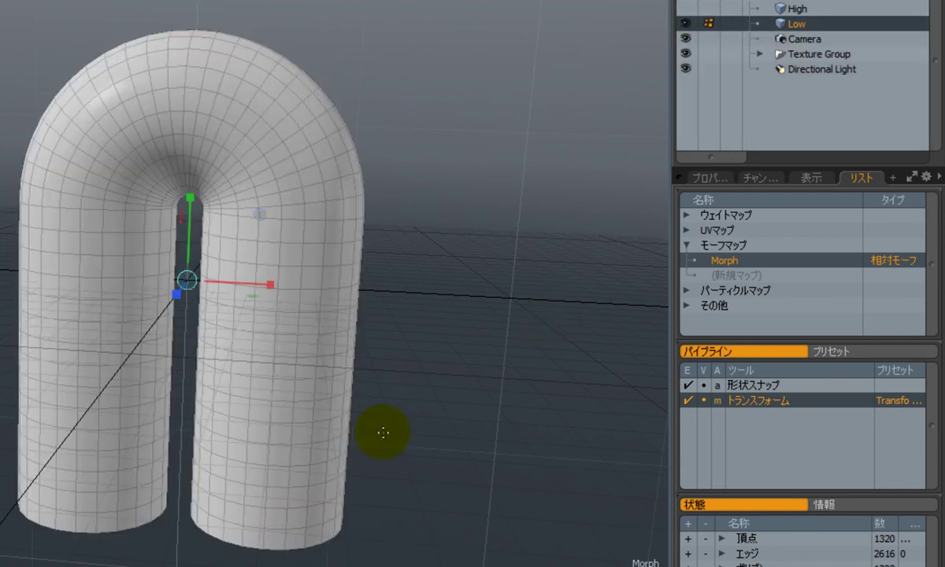
pyautogui.press('space')
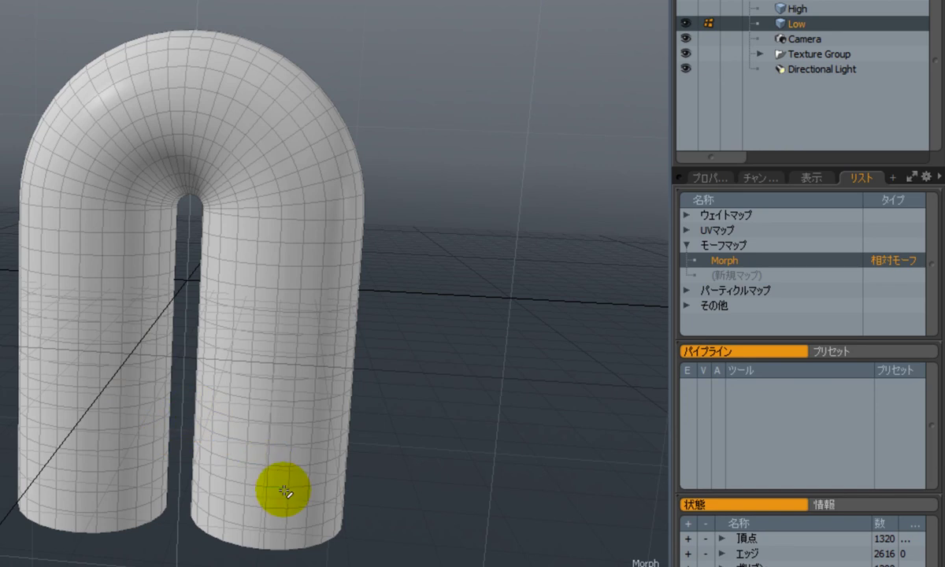
pyautogui.click(277, 550)
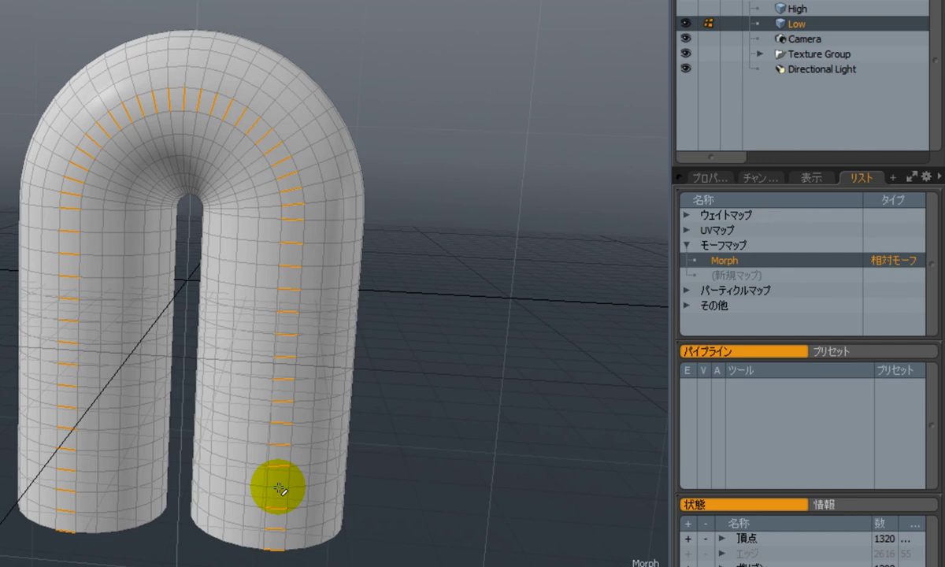
pyautogui.press('l')
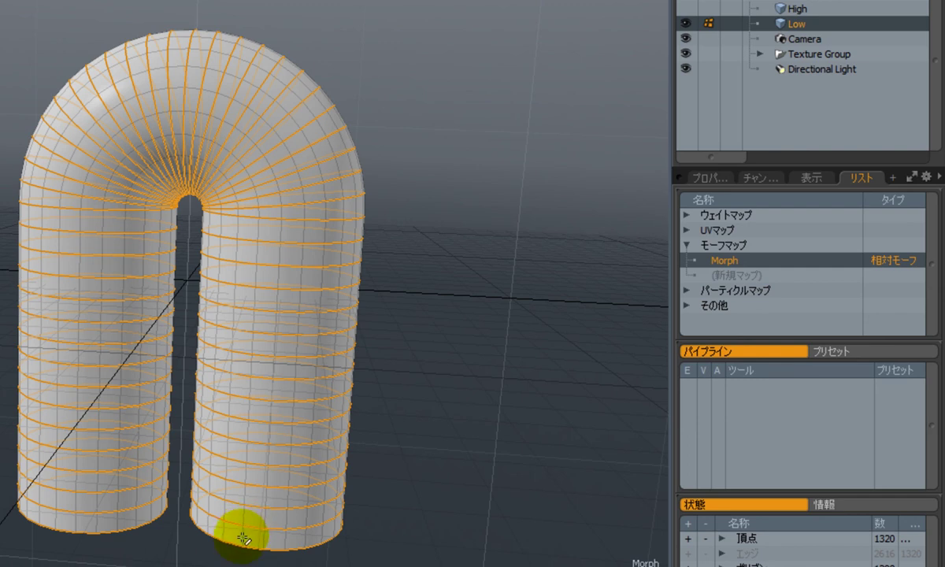
# Show the High mesh and push the selected Low loops outward in the Morph map until the spikes are enclosed, keeping the tube's inner gap open.
pyautogui.click(686, 10)
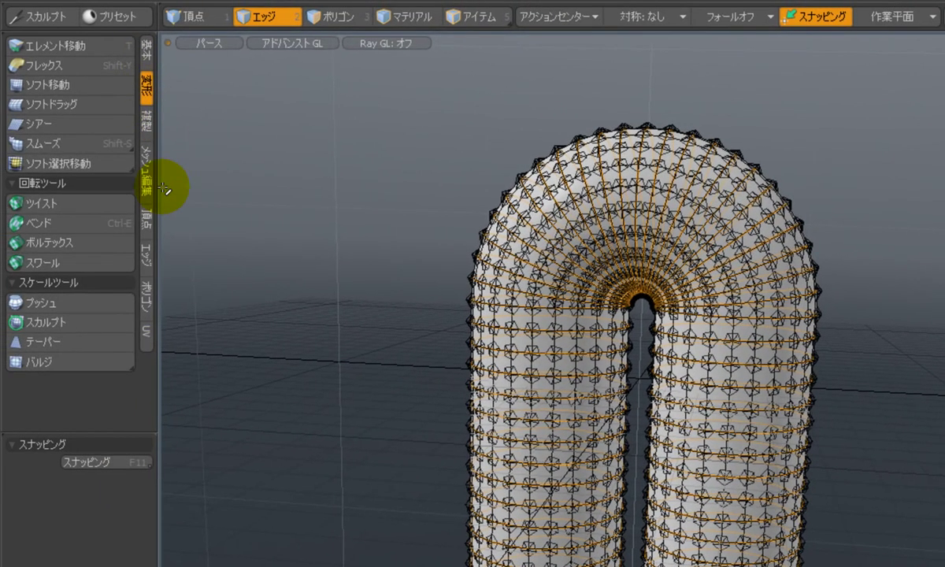
pyautogui.click(87, 304)
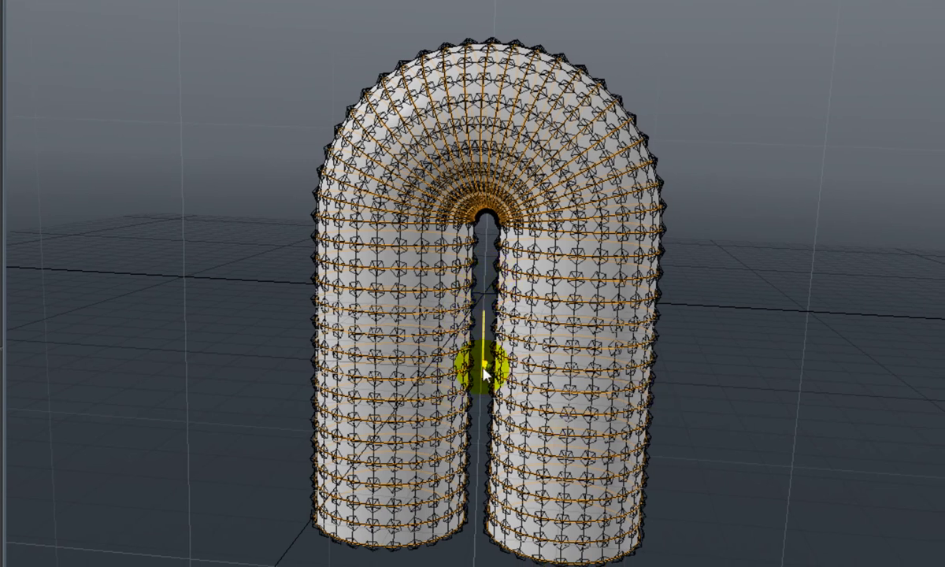
pyautogui.click(481, 364)
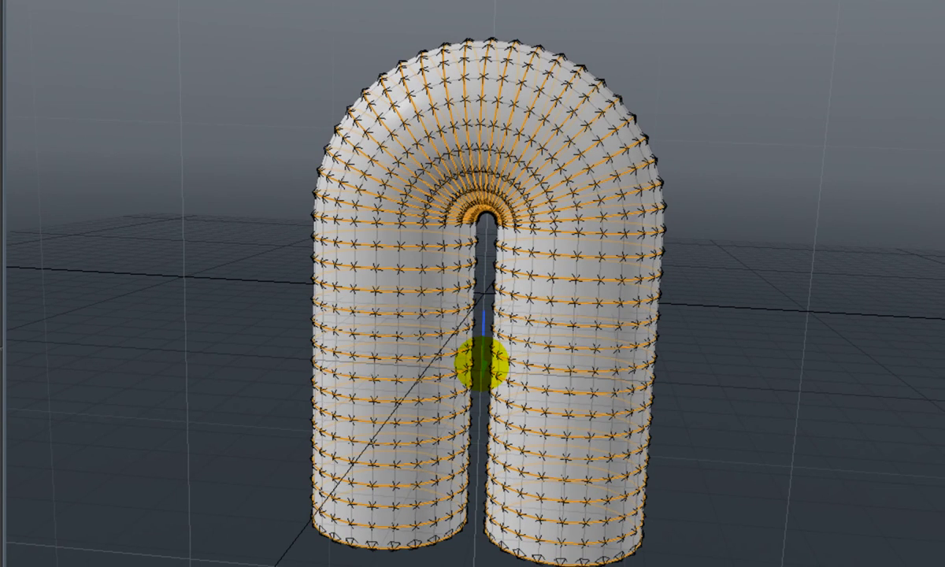
pyautogui.click(481, 364)
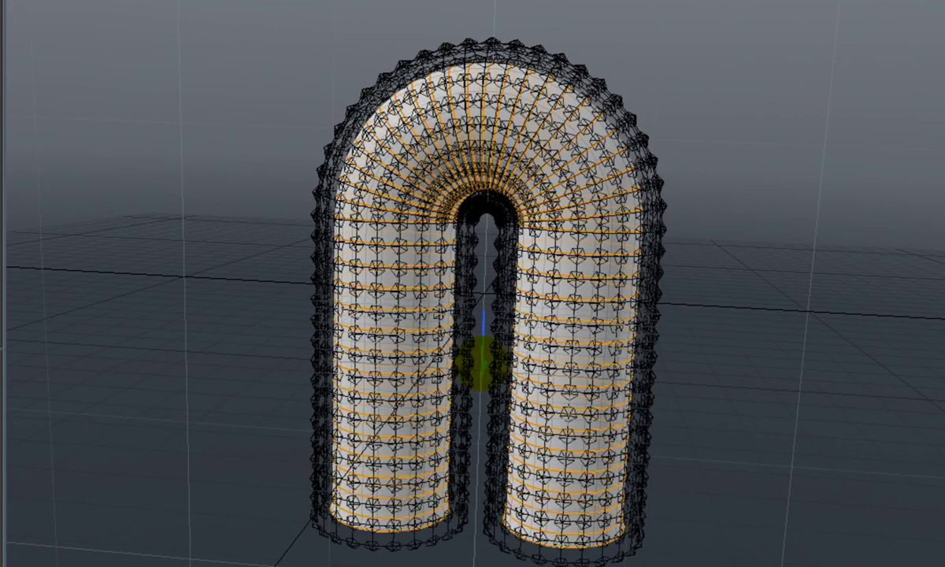
pyautogui.click(481, 363)
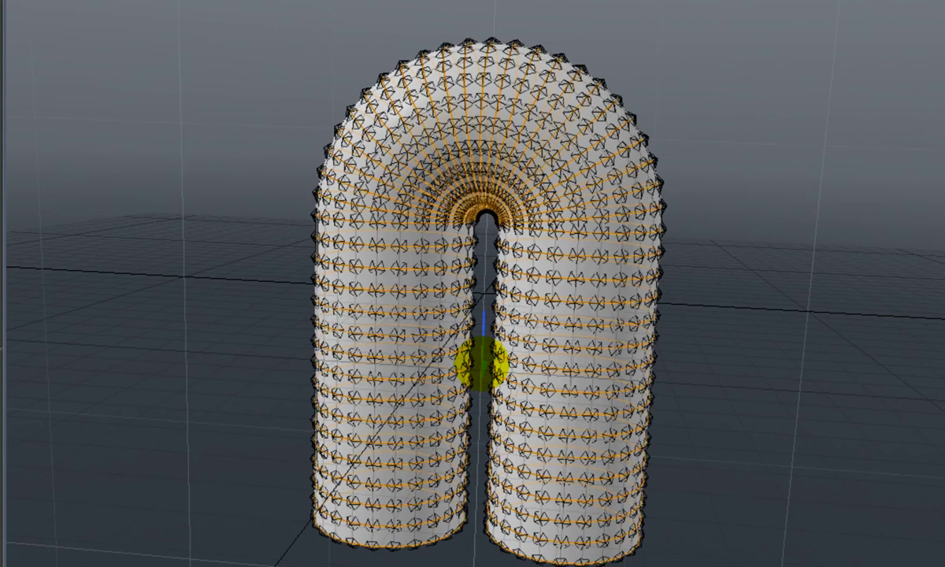
pyautogui.scroll(5, 482, 364)
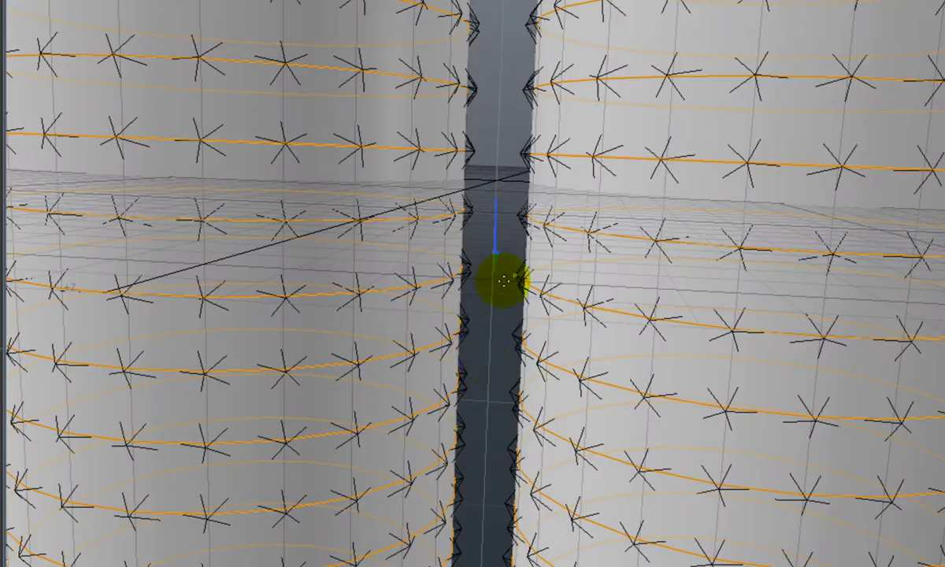
pyautogui.scroll(-5, 495, 267)
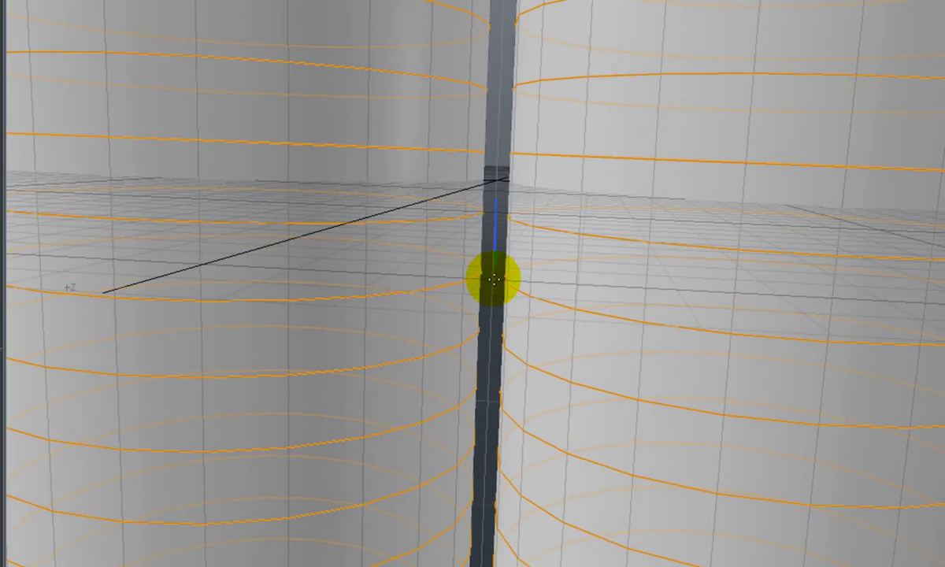
pyautogui.scroll(-5, 493, 279)
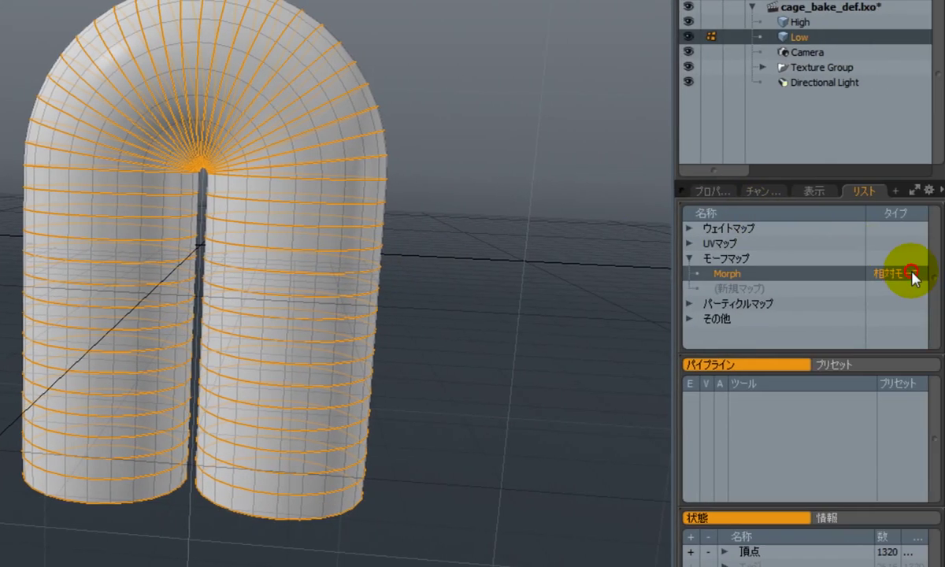
# Toggle the Morph map repeatedly to compare the Low tube's base shape with its pushed-out cage shape.
pyautogui.click(912, 275)
pyautogui.click(912, 275)
pyautogui.click(912, 275)
pyautogui.click(912, 275)
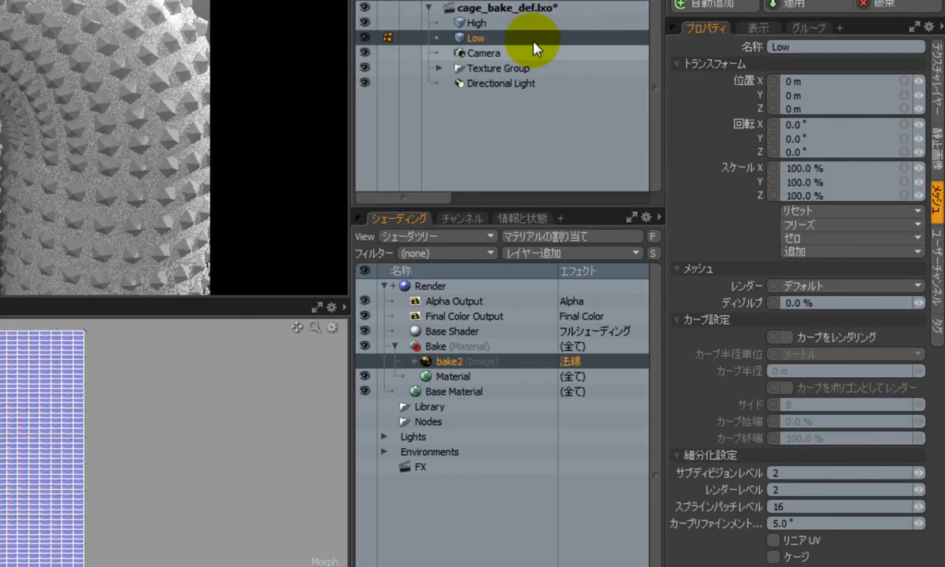
# Select the High mesh and bake from object to texture into bake2, with Morph as the cage and a distance of 0 m.
pyautogui.click(514, 23)
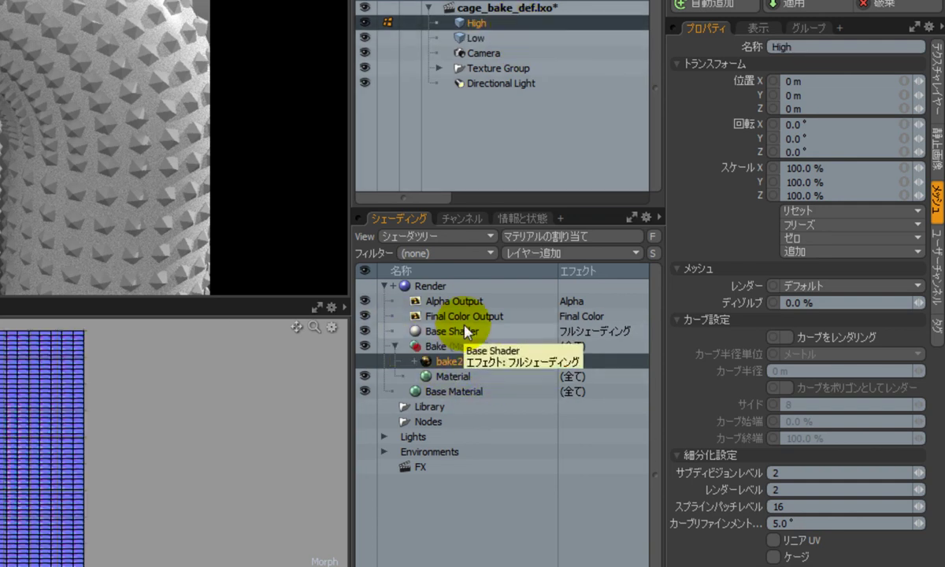
pyautogui.rightClick(475, 364)
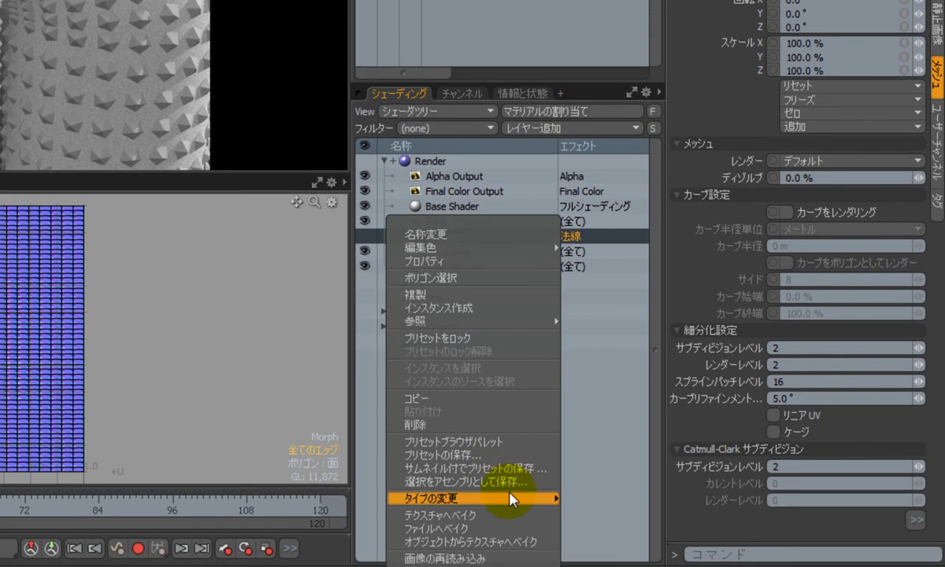
pyautogui.click(543, 542)
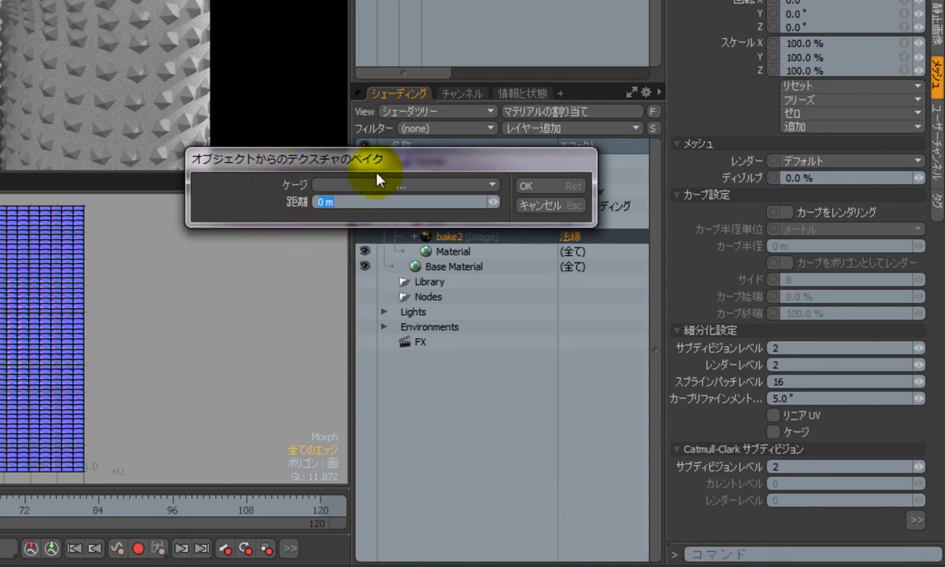
pyautogui.click(403, 190)
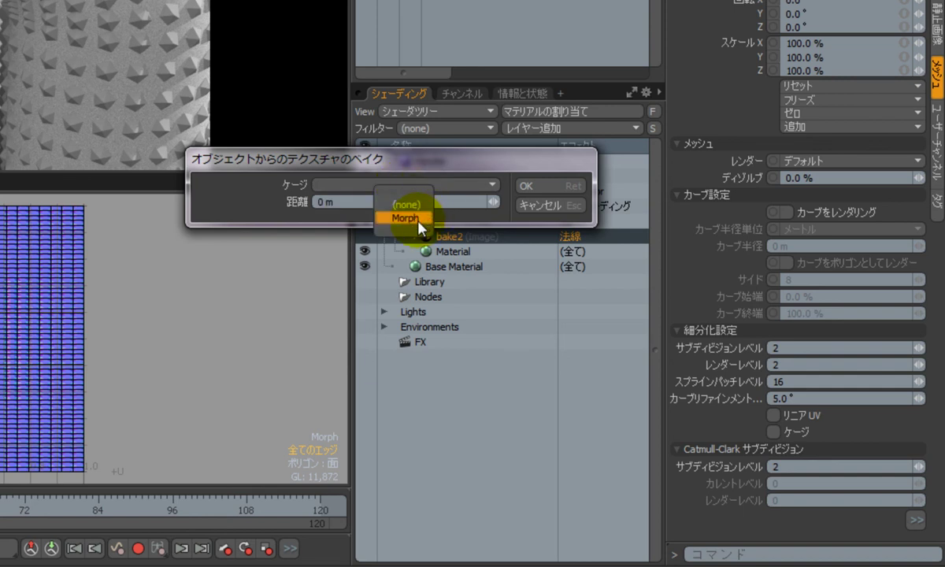
pyautogui.click(415, 223)
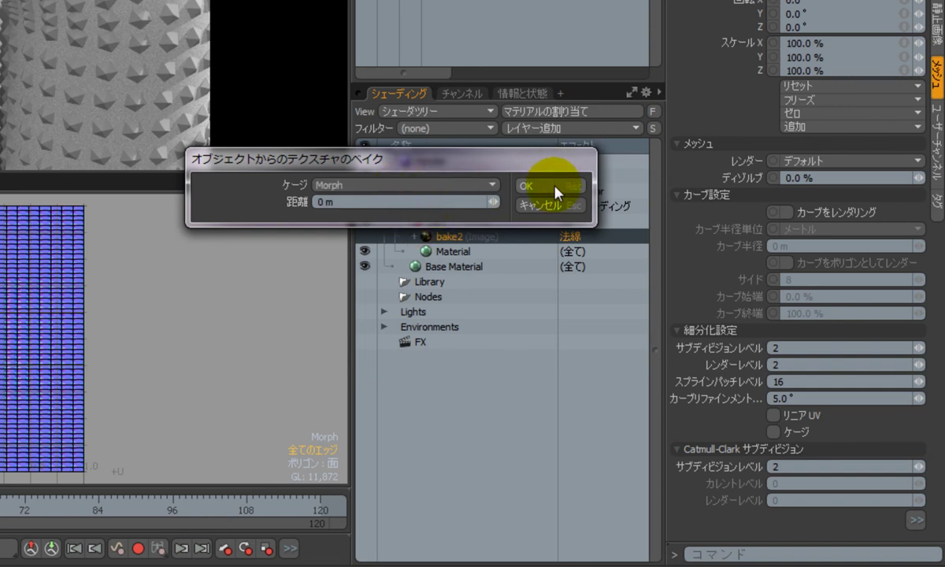
pyautogui.click(556, 191)
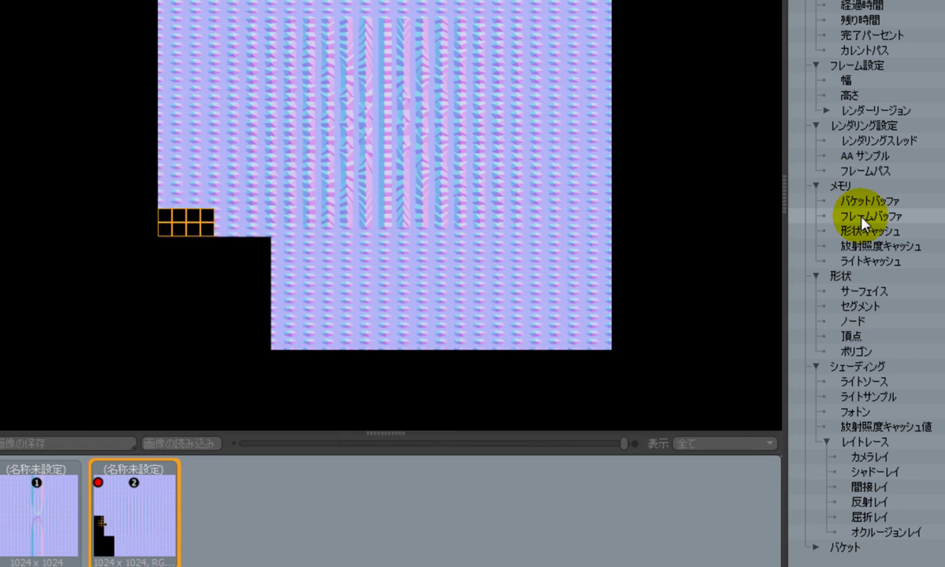
# Compare the earlier bake without a cage against the new cage bake in the render window.
pyautogui.click(38, 523)
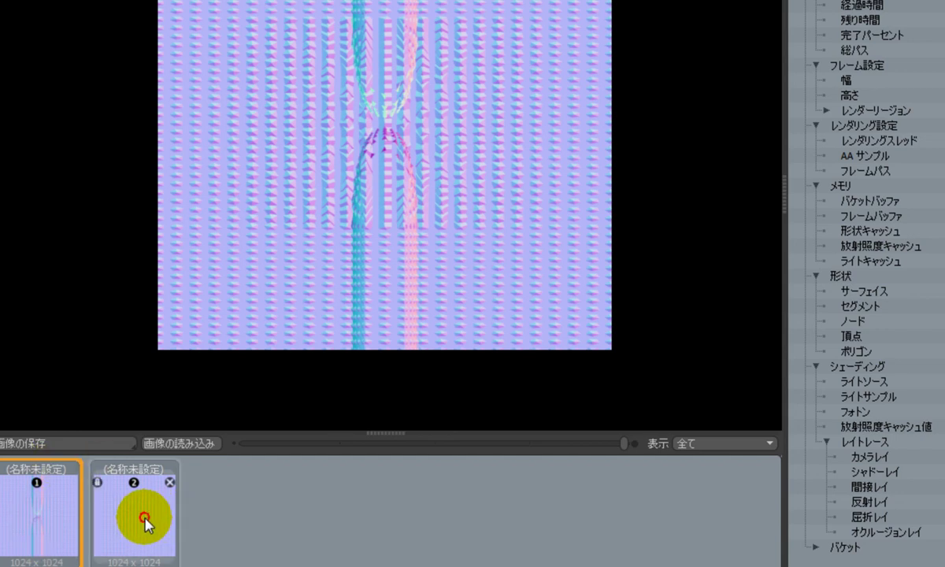
pyautogui.click(145, 519)
pyautogui.click(53, 522)
pyautogui.click(128, 518)
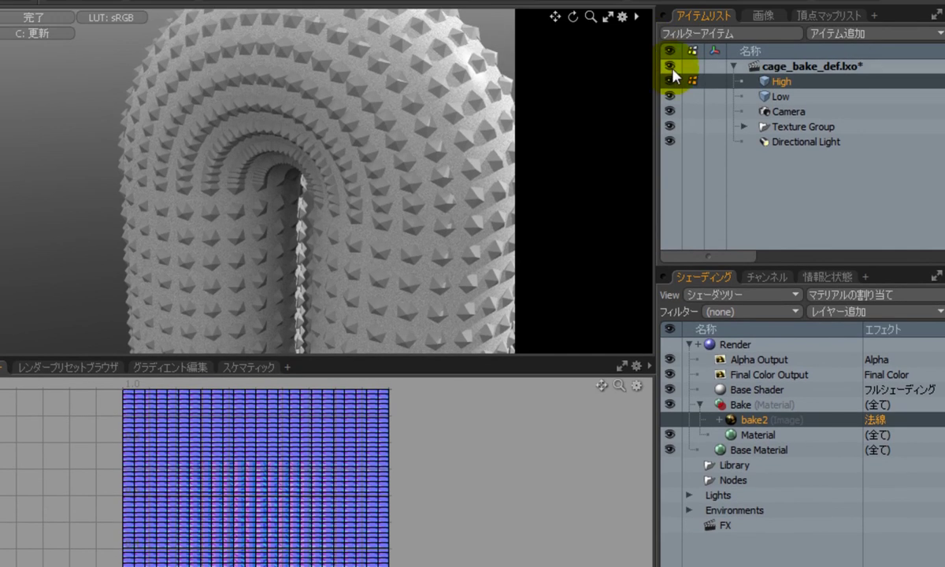
# Hide the High mesh, enable the bake2 layer, and examine the Low tube's inner bend in the render preview from several angles.
pyautogui.click(669, 77)
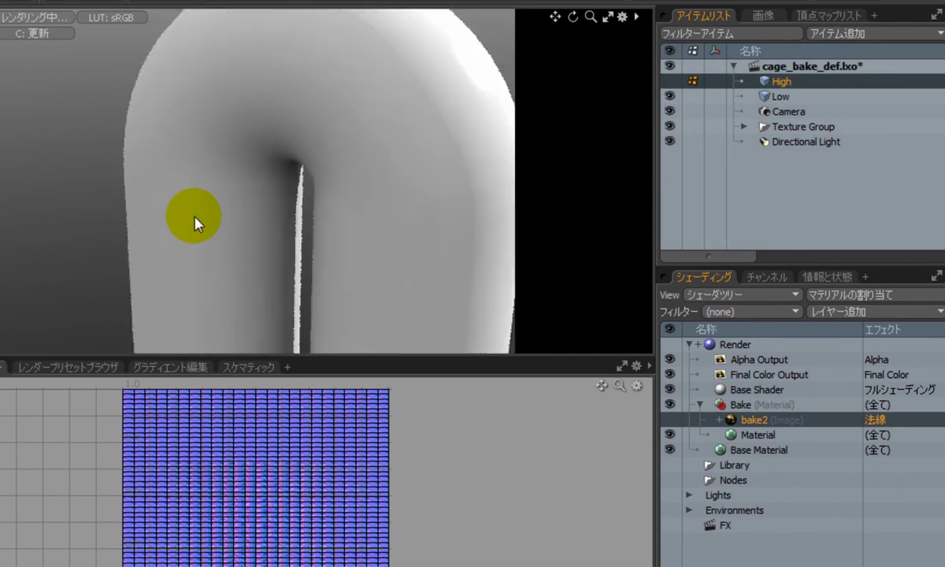
pyautogui.click(668, 420)
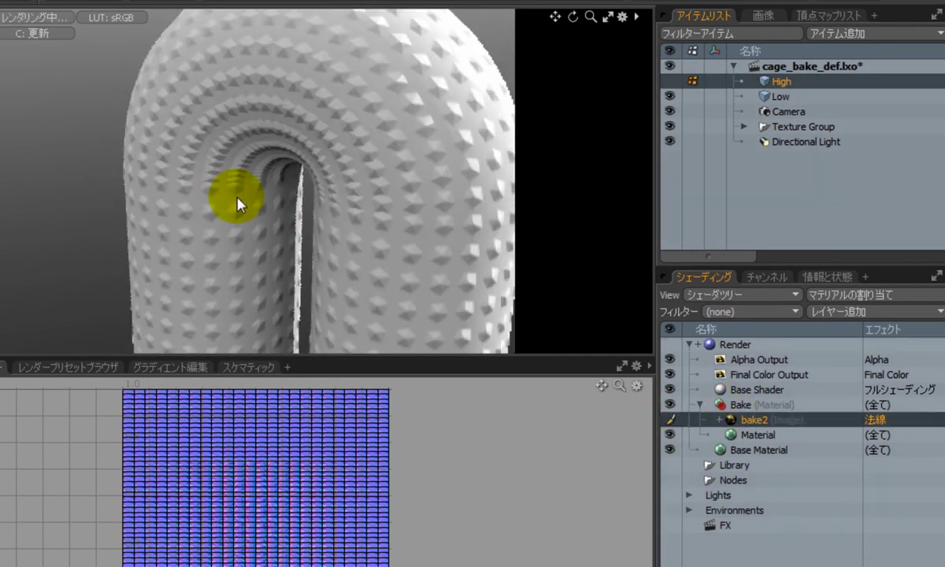
pyautogui.keyDown('alt'); pyautogui.moveTo(246, 221); pyautogui.dragTo(266, 169); pyautogui.keyUp('alt')
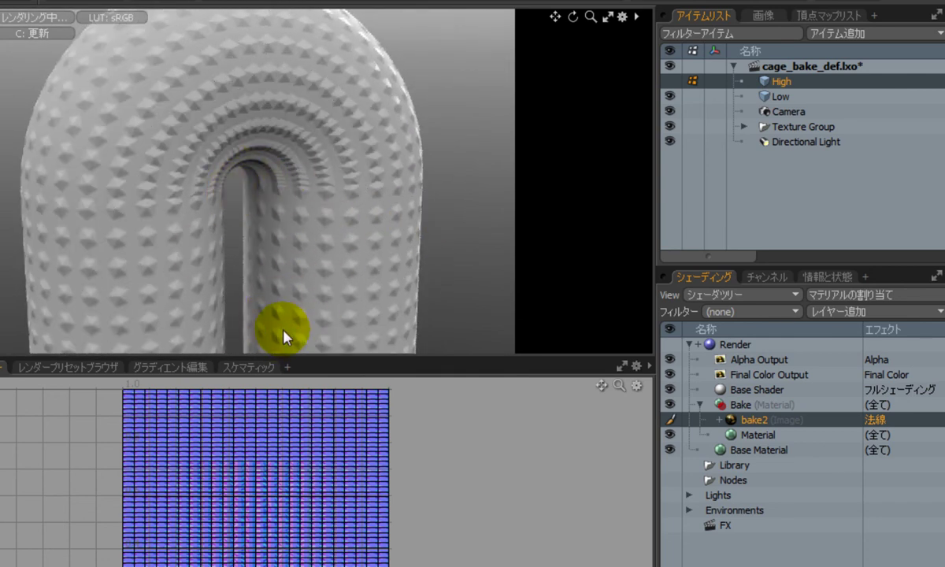
pyautogui.keyDown('alt'); pyautogui.moveTo(224, 206); pyautogui.dragTo(258, 261); pyautogui.keyUp('alt')
pyautogui.keyDown('alt'); pyautogui.moveTo(433, 260); pyautogui.dragTo(248, 274); pyautogui.keyUp('alt')
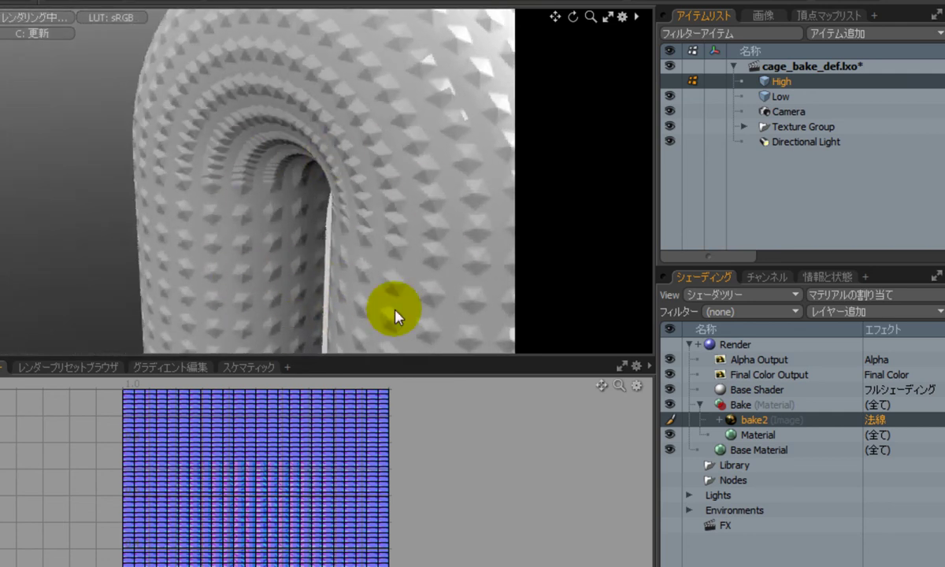